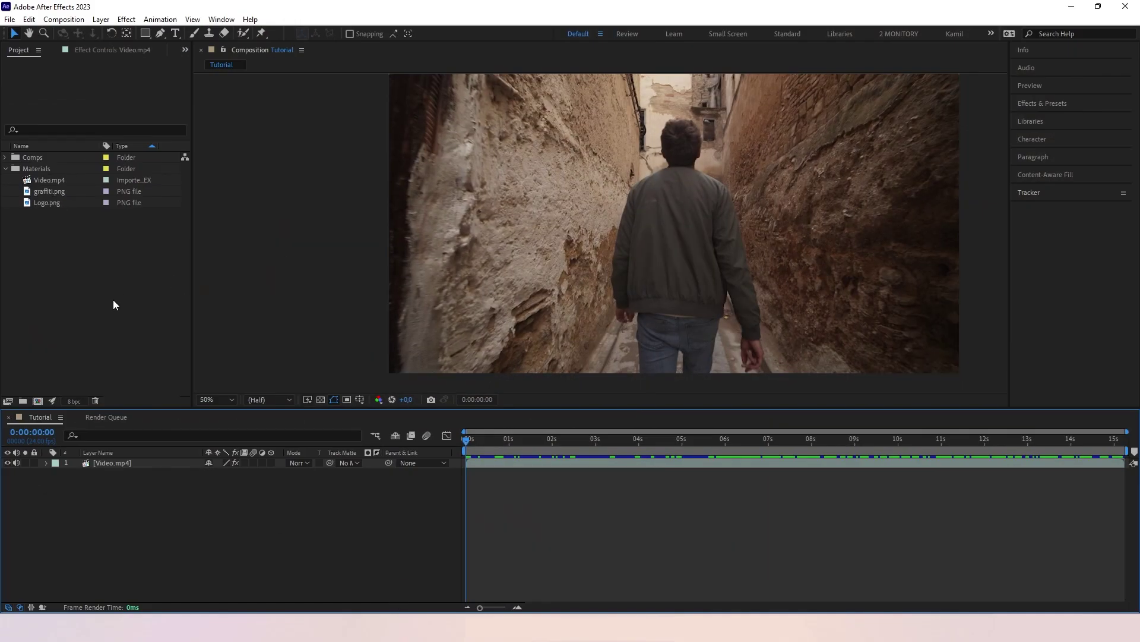
# Scrub the alley footage, then preview the graffiti.png and Logo.png images before returning to Tutorial
pyautogui.moveTo(486, 444); pyautogui.dragTo(596, 445)
pyautogui.press('Home')
pyautogui.doubleClick(50, 191)
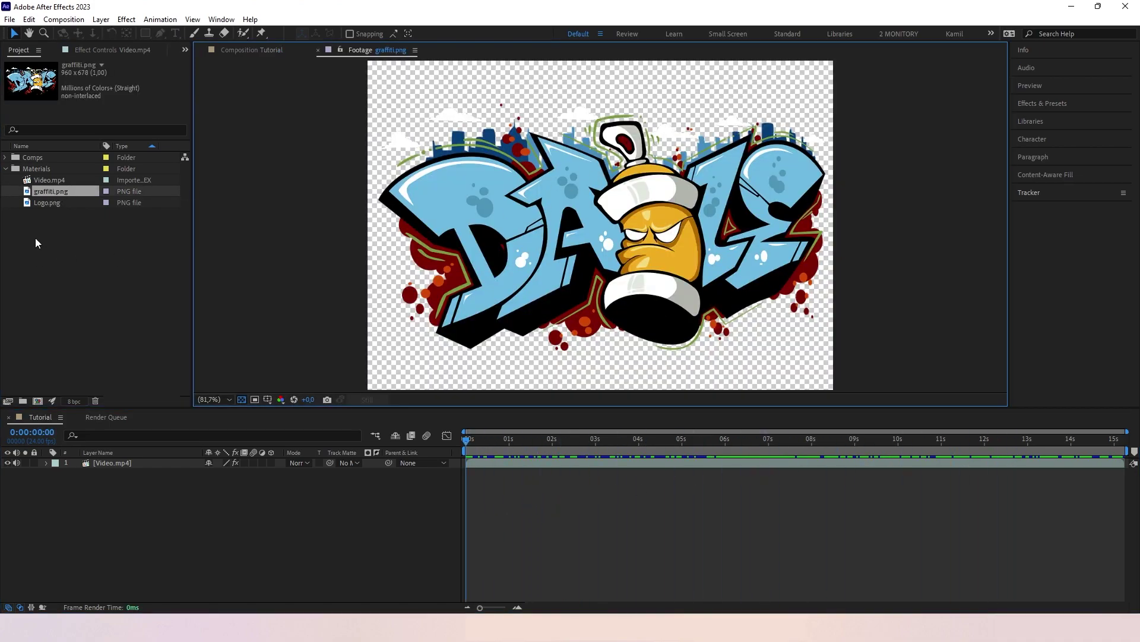
pyautogui.doubleClick(48, 203)
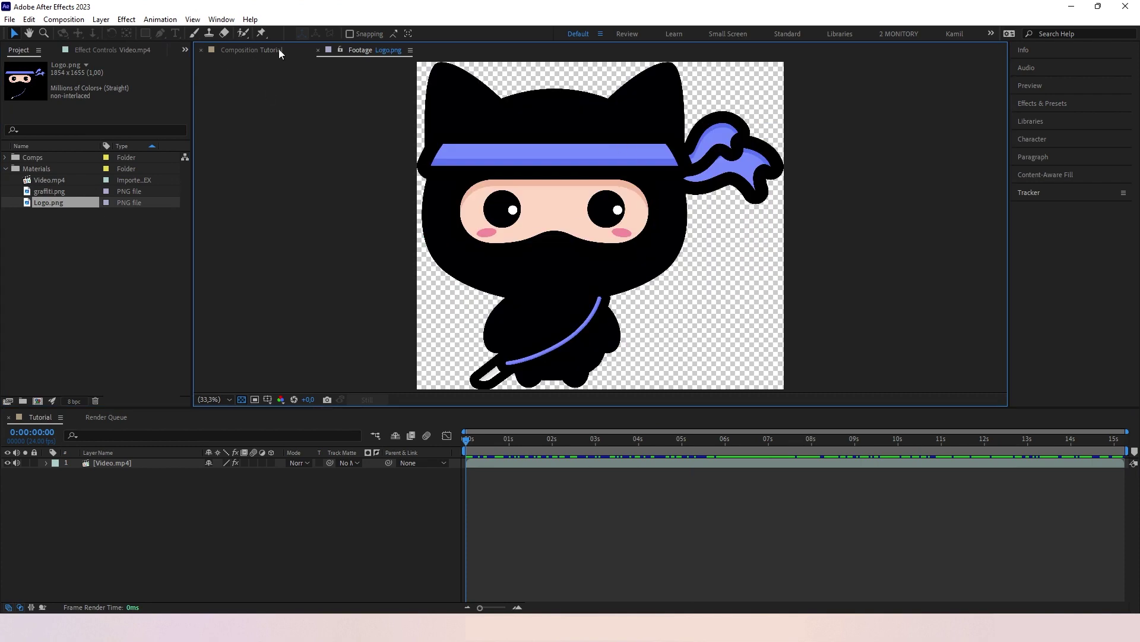
pyautogui.click(319, 51)
pyautogui.click(105, 238)
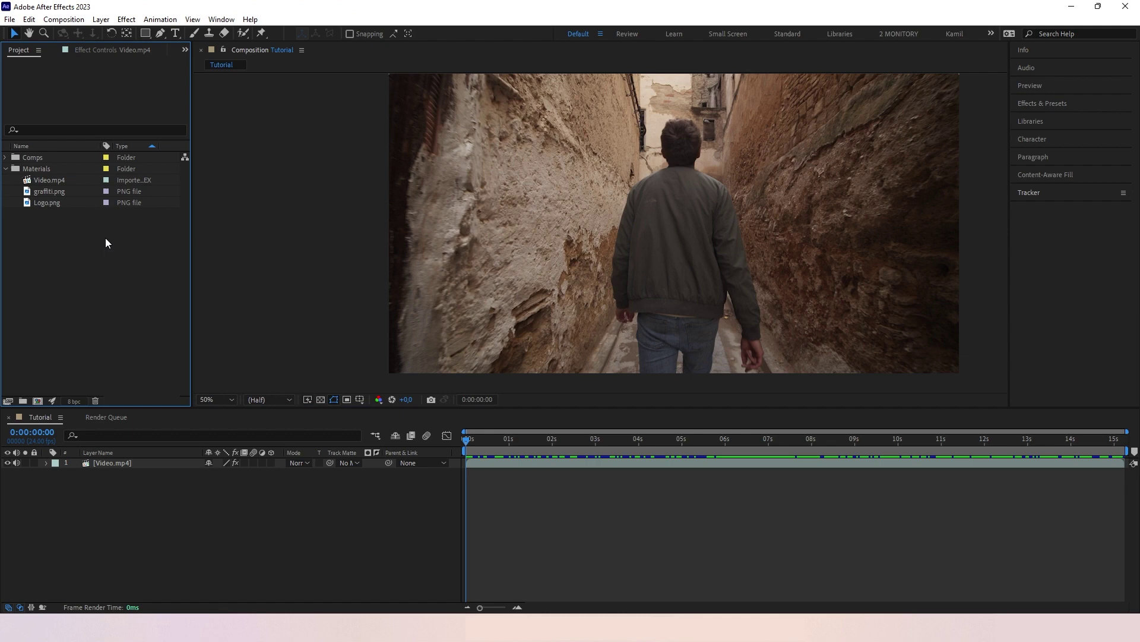
# Show the Tracker panel and run Track Camera on the Video.mp4 layer
pyautogui.click(100, 464)
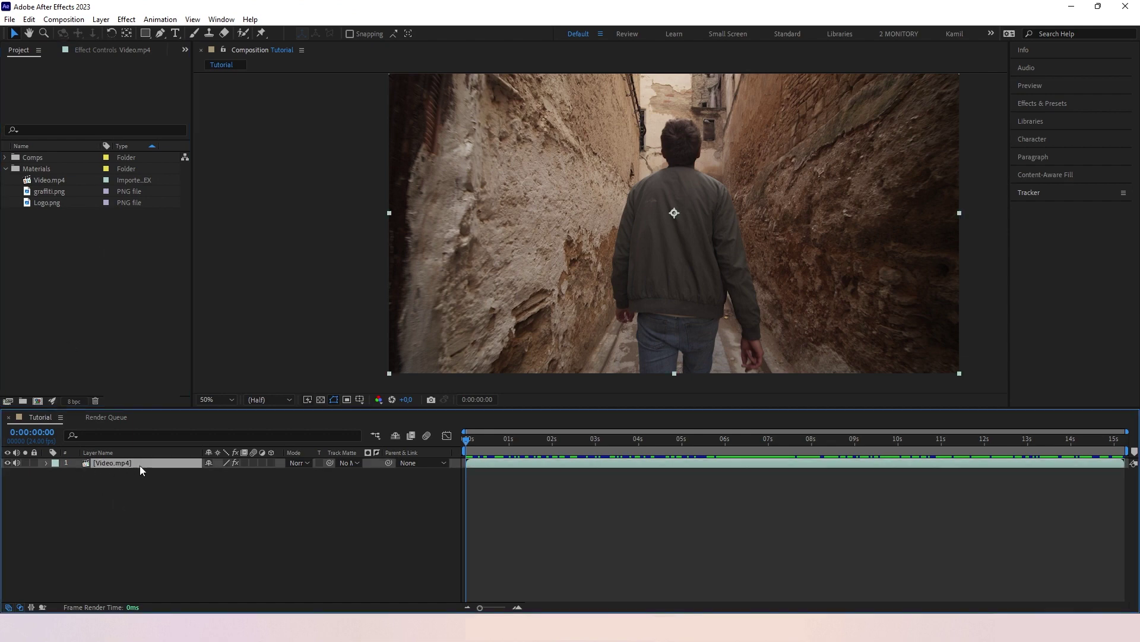
pyautogui.click(169, 19)
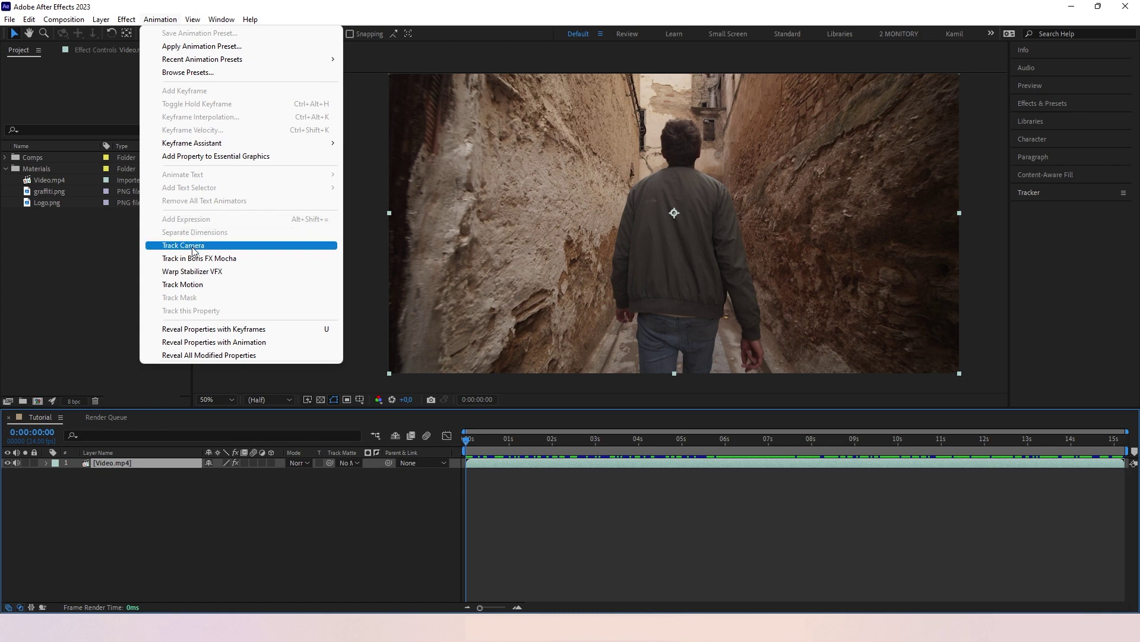
pyautogui.moveTo(127, 19)
pyautogui.moveTo(244, 276)
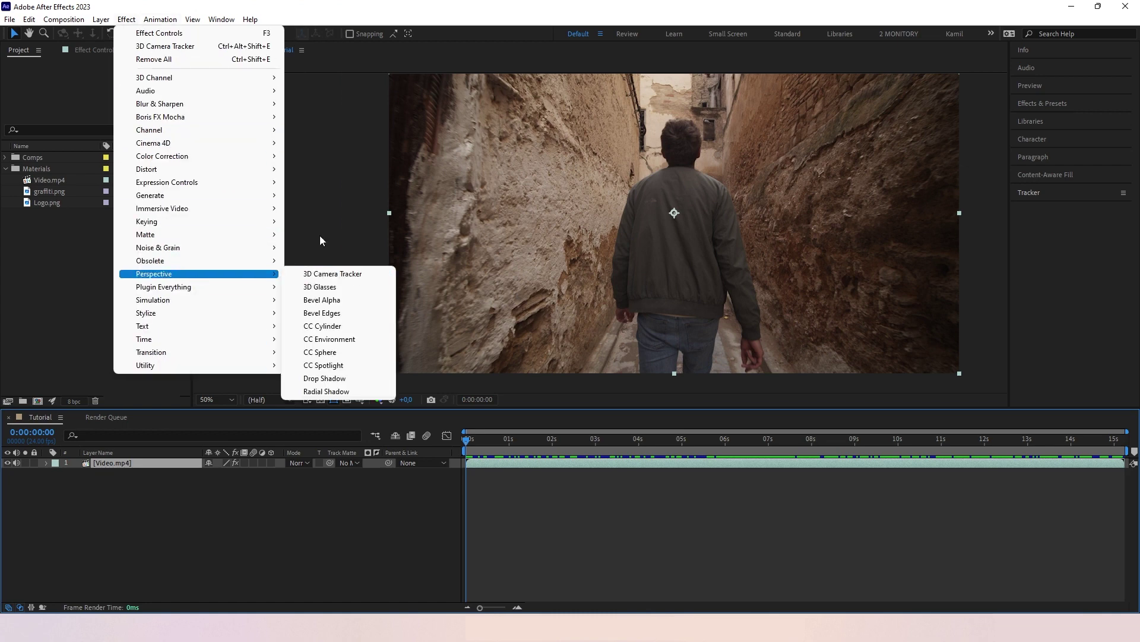
pyautogui.click(1041, 193)
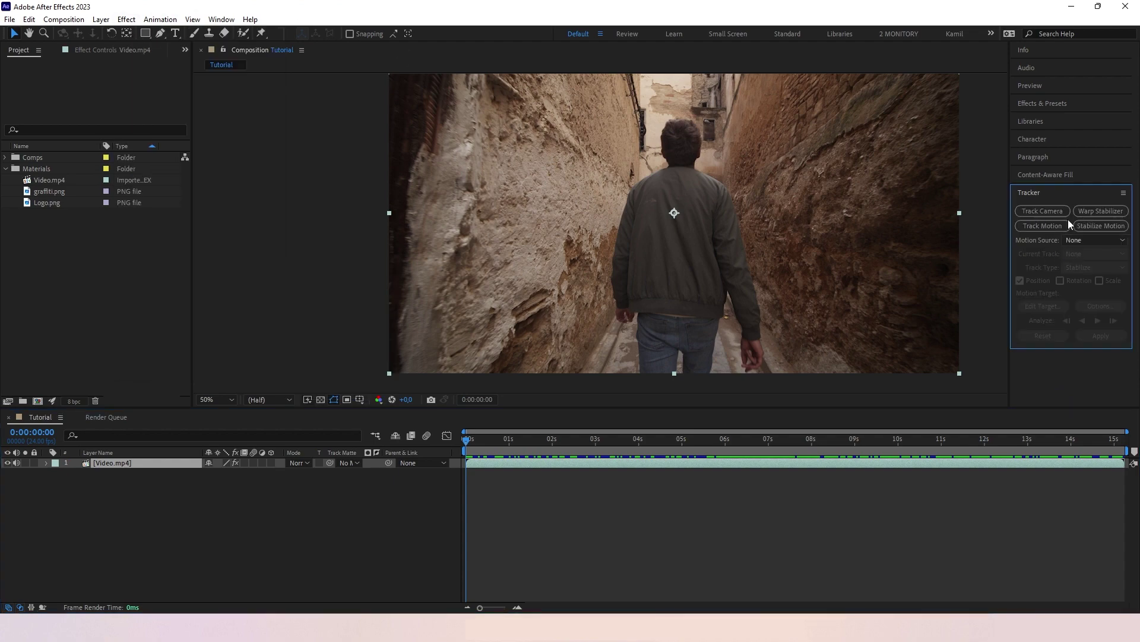
pyautogui.click(221, 19)
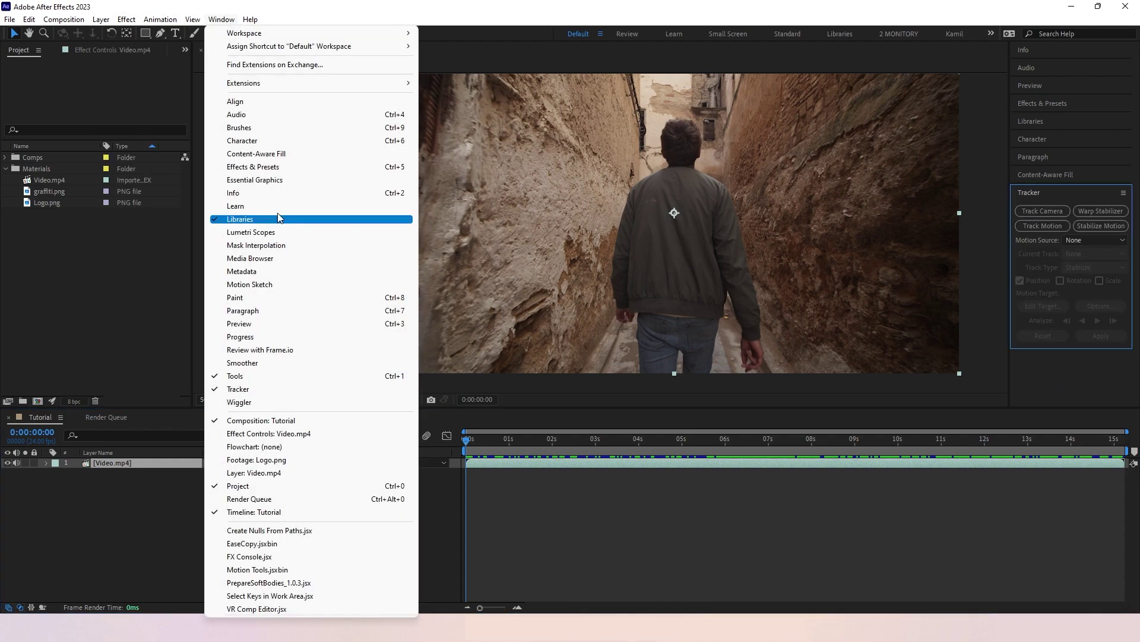
pyautogui.click(264, 390)
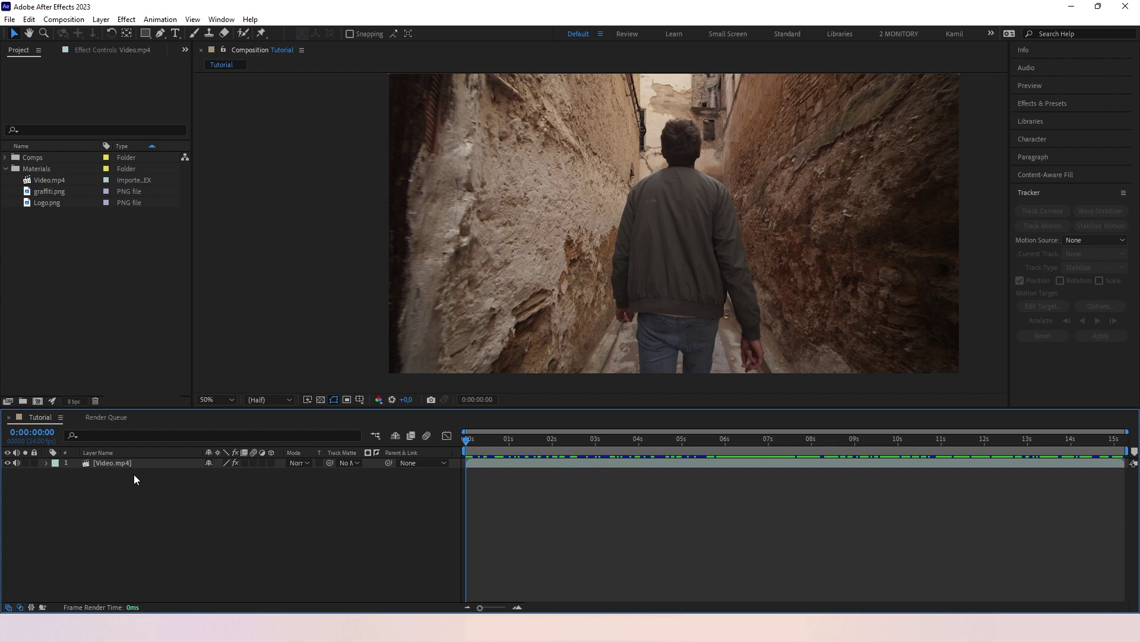
pyautogui.click(117, 464)
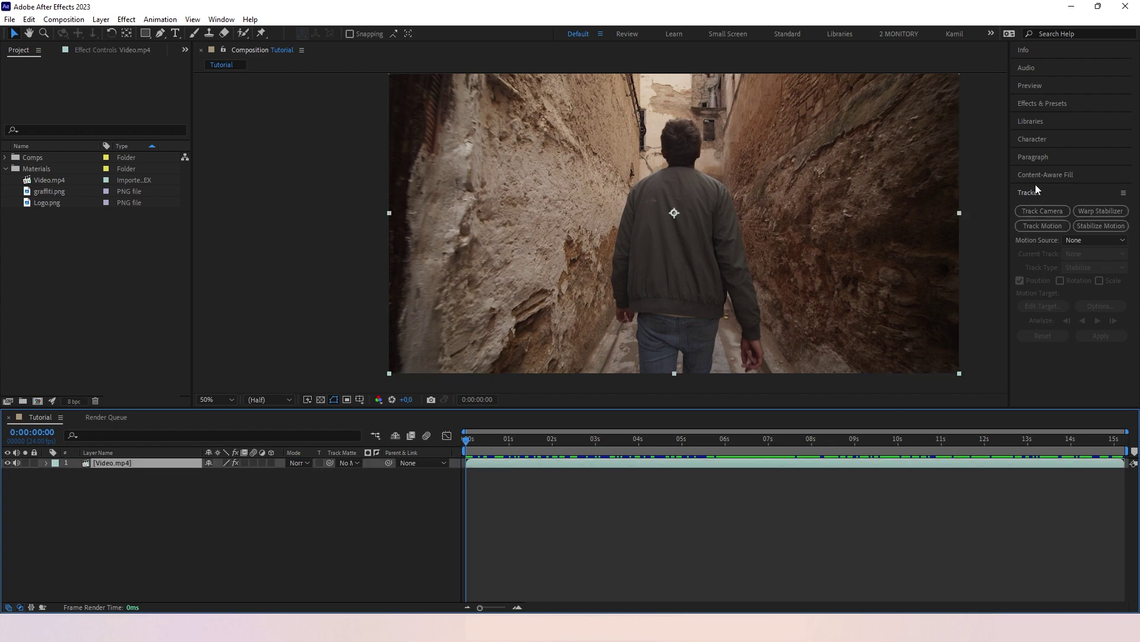
pyautogui.click(1040, 211)
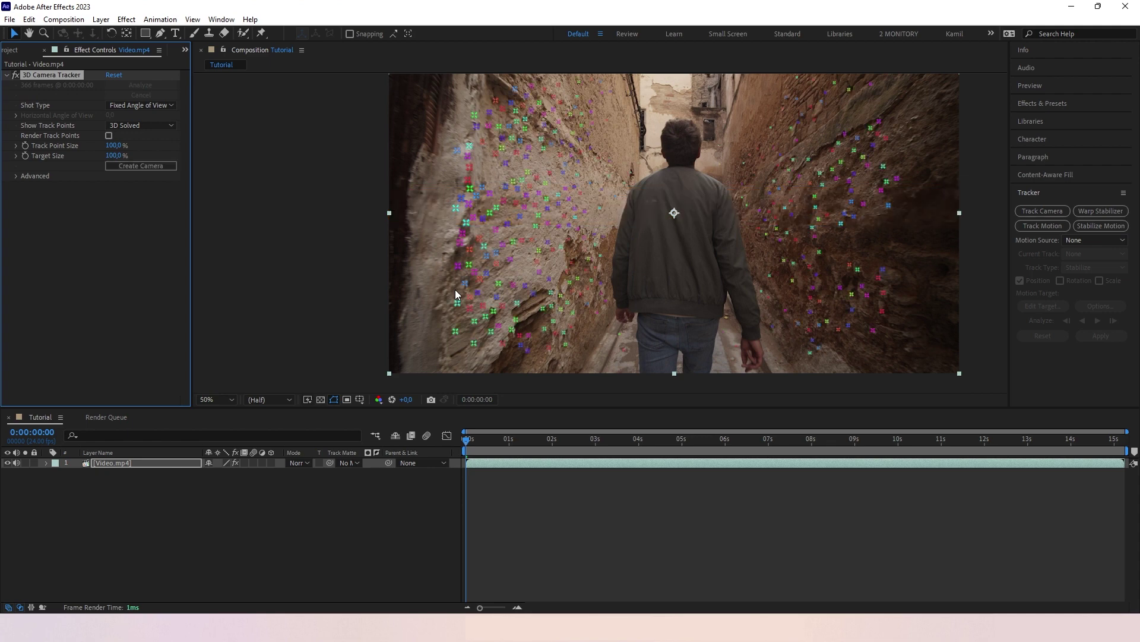
# Play and scrub the solved clip to confirm track points cover both alley walls
pyautogui.press('space')
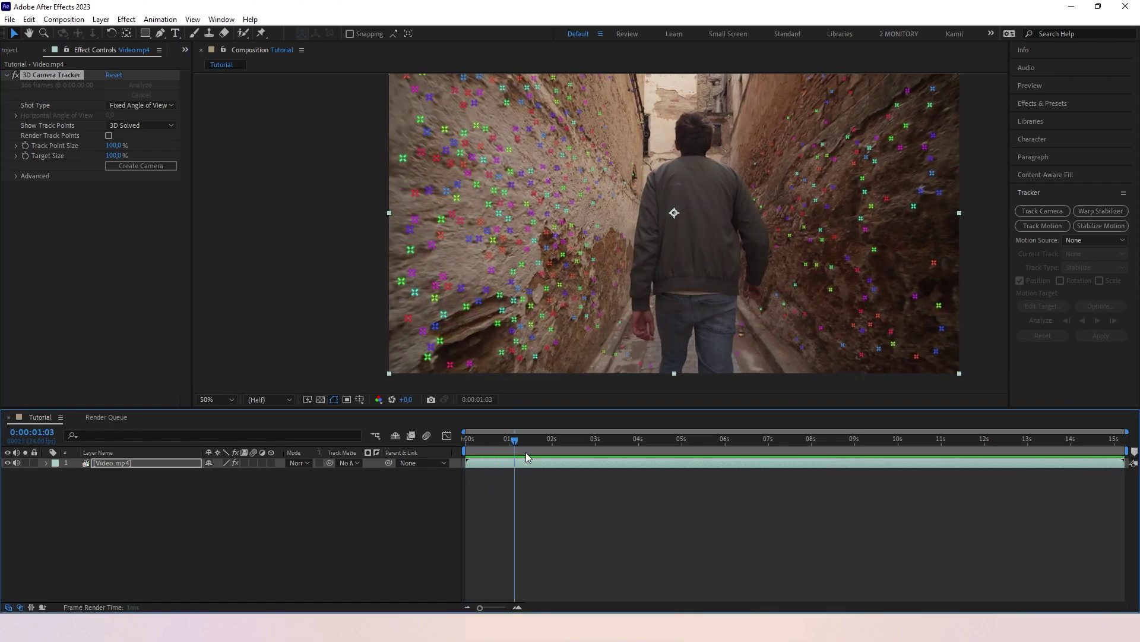
pyautogui.moveTo(581, 461); pyautogui.dragTo(473, 476)
pyautogui.moveTo(821, 189)
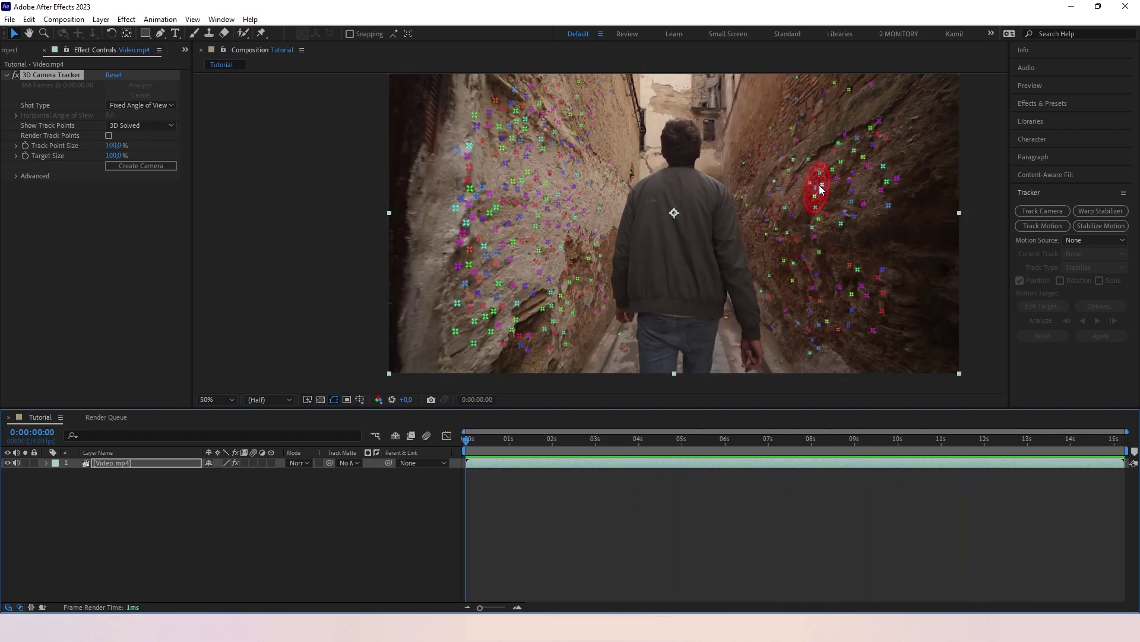
# Pick track points on the left wall, create a solid and camera there, and select Track Solid 1
pyautogui.click(549, 224)
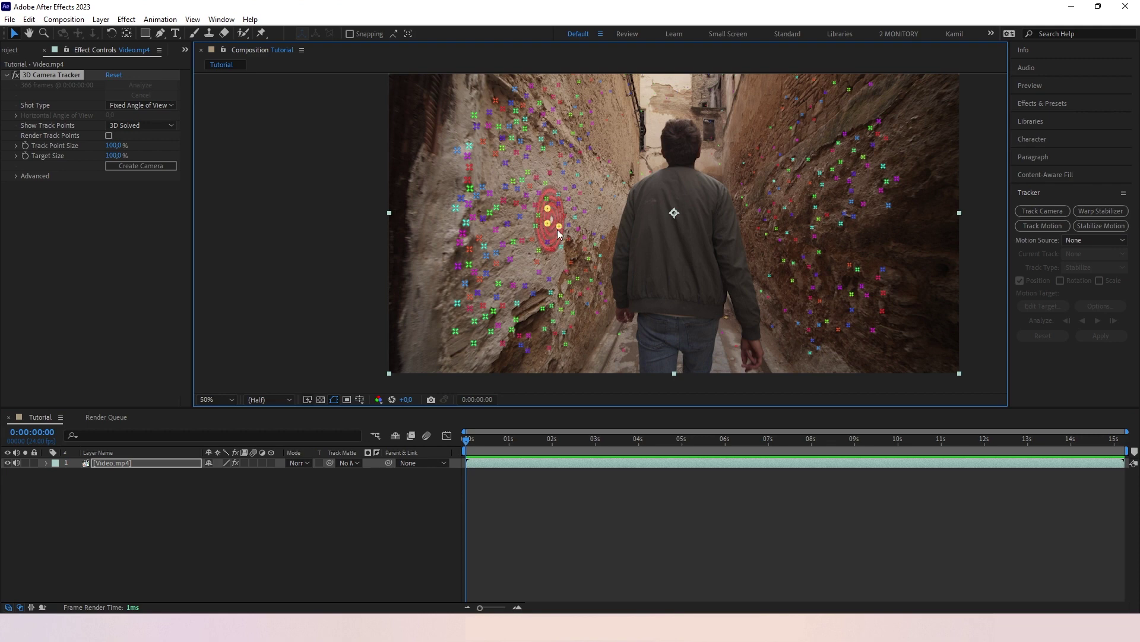
pyautogui.rightClick(559, 227)
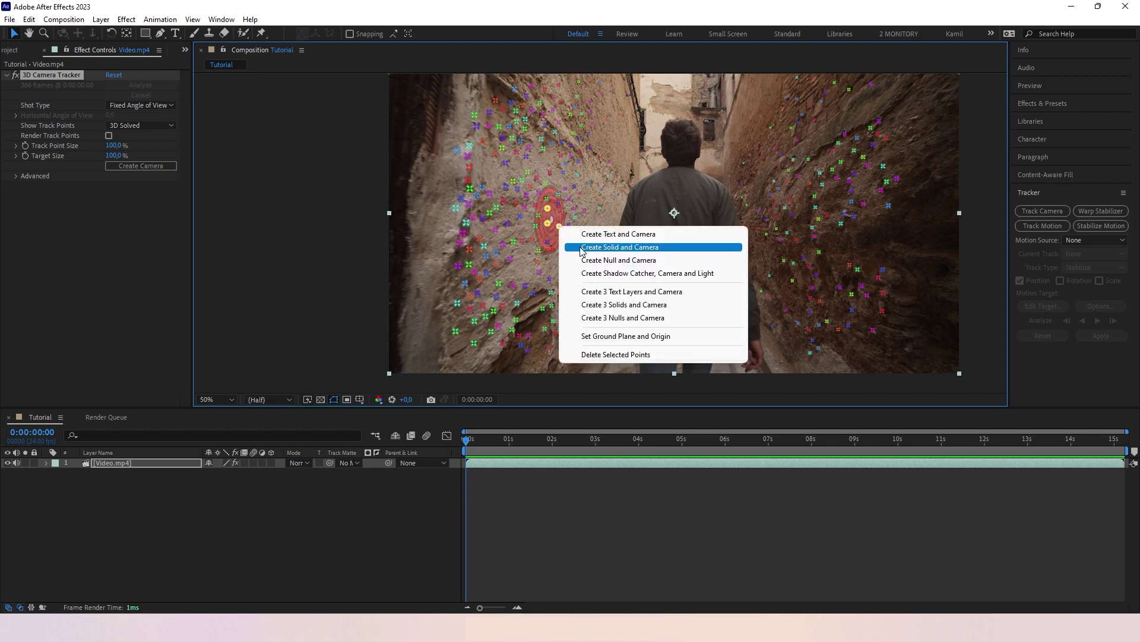
pyautogui.click(656, 249)
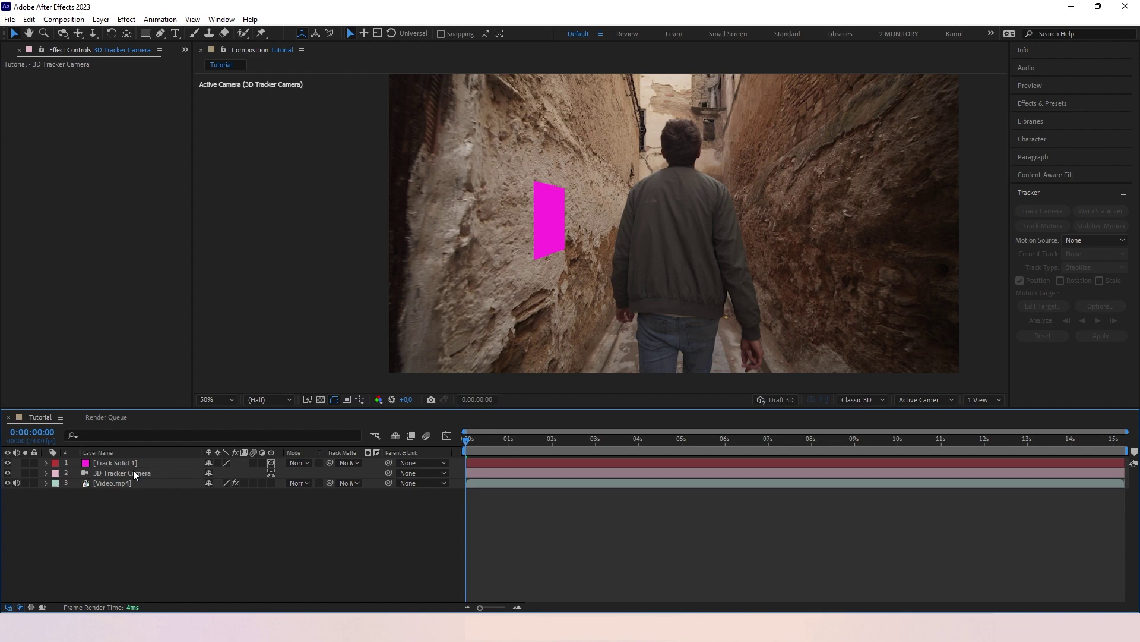
pyautogui.click(119, 463)
pyautogui.click(156, 519)
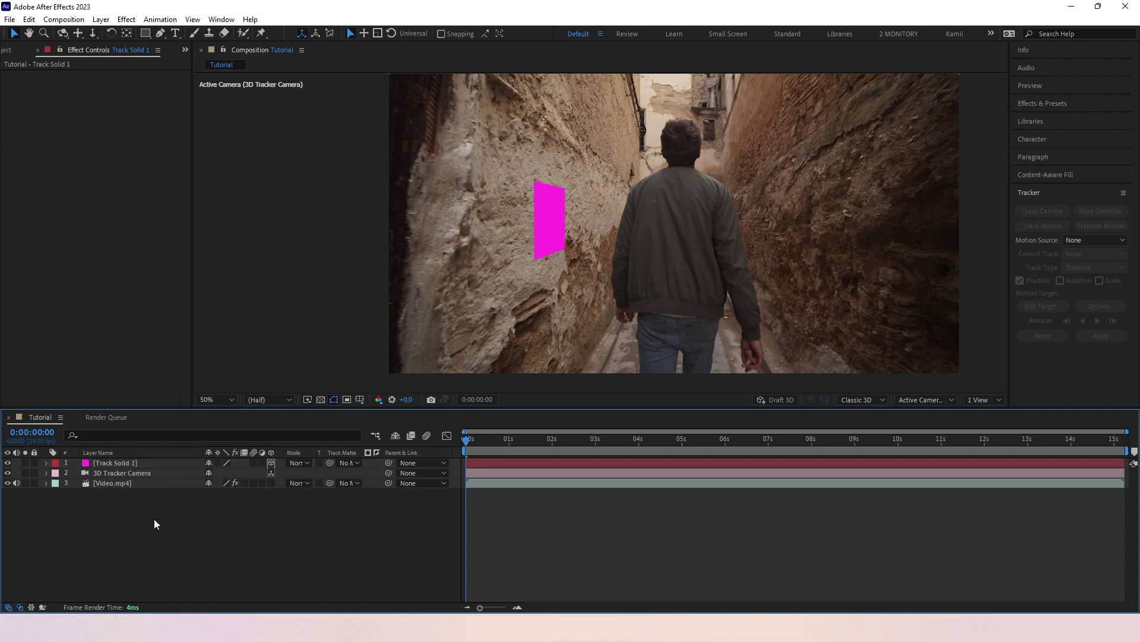
pyautogui.click(130, 463)
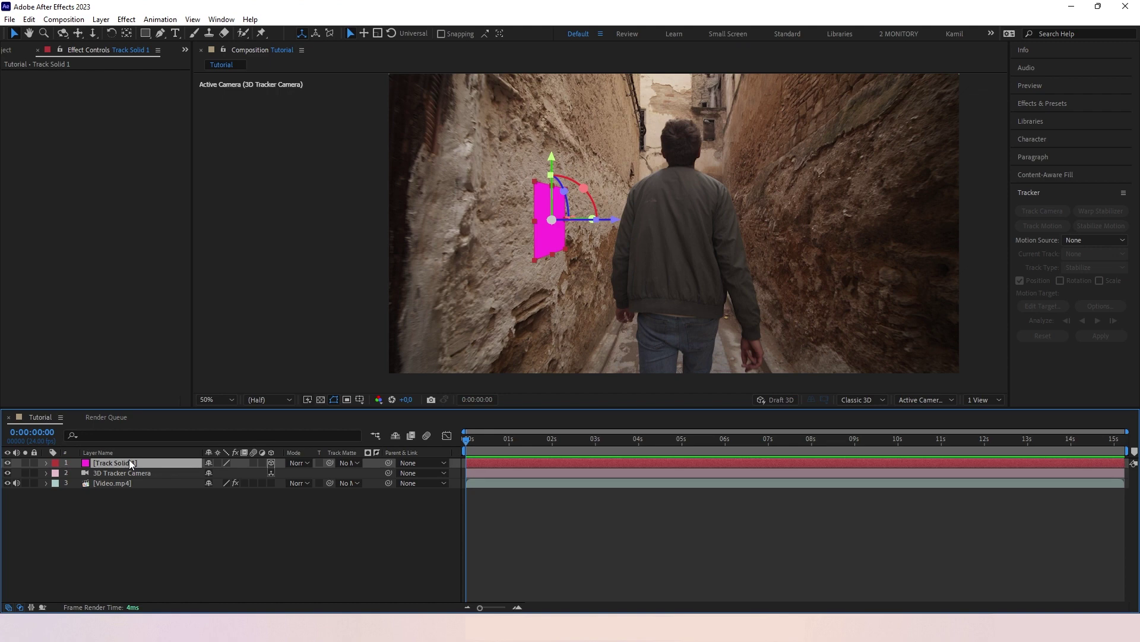
# Pre-compose the tracked solid into a new comp named 'Graffiti'
pyautogui.hotkey('ctrl', 'shift', 'c')
pyautogui.write('Graffiti')
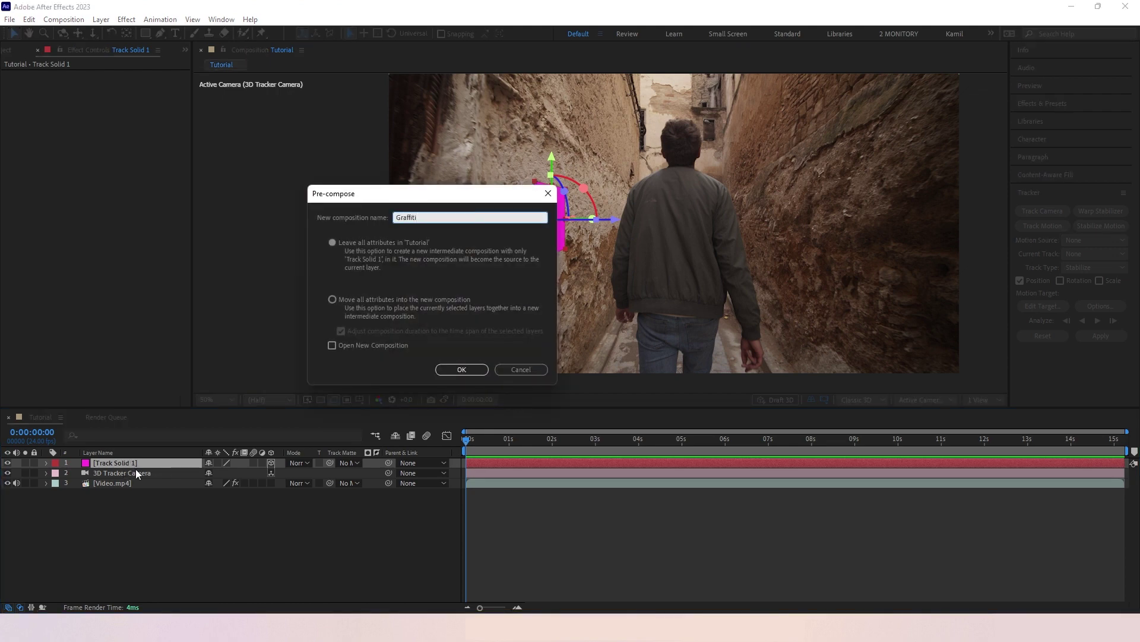
pyautogui.press('Return')
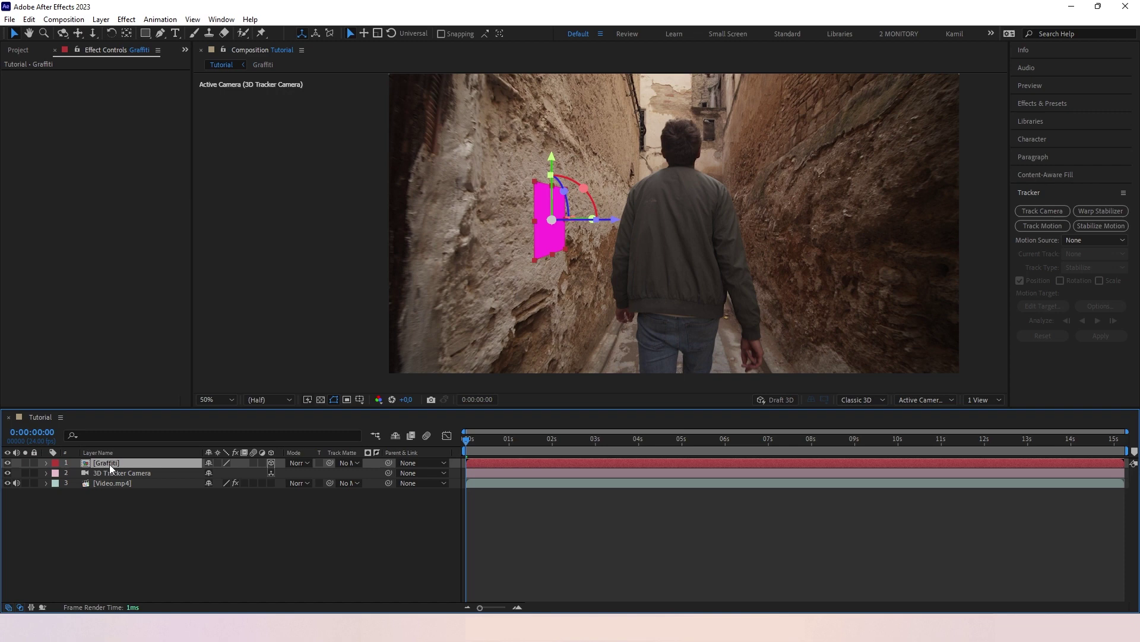
# Inside Graffiti, replace the magenta solid with graffiti.png scaled to 110%, then return to Tutorial
pyautogui.doubleClick(110, 464)
pyautogui.press('Delete')
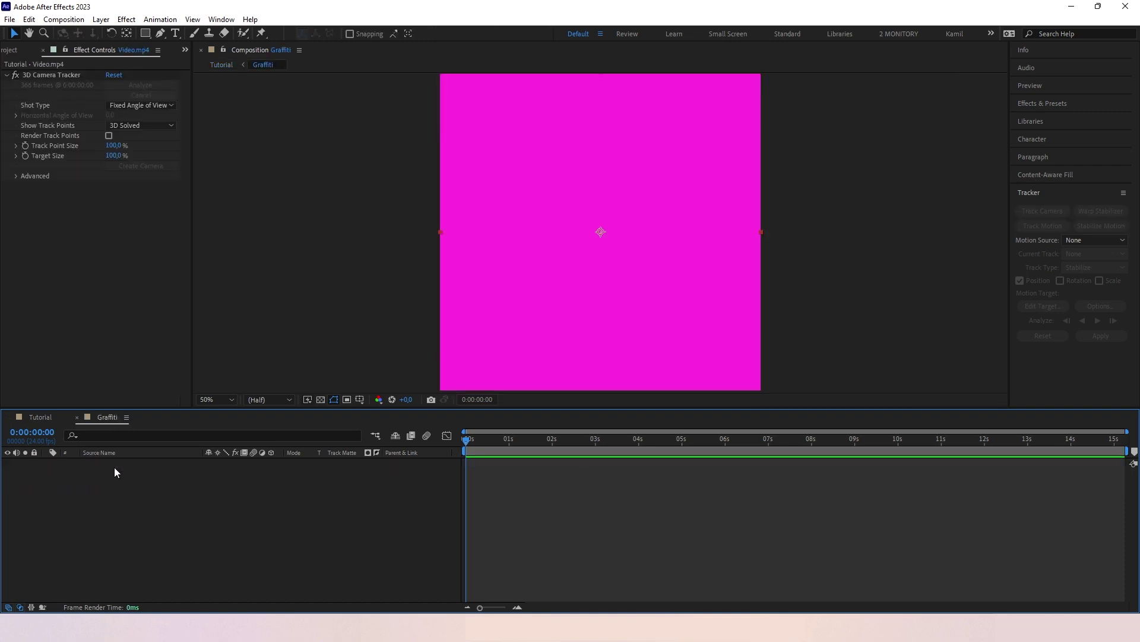
pyautogui.hotkey('ctrl', '0')
pyautogui.moveTo(49, 194); pyautogui.dragTo(124, 493)
pyautogui.press('s')
pyautogui.moveTo(220, 472); pyautogui.dragTo(222, 469)
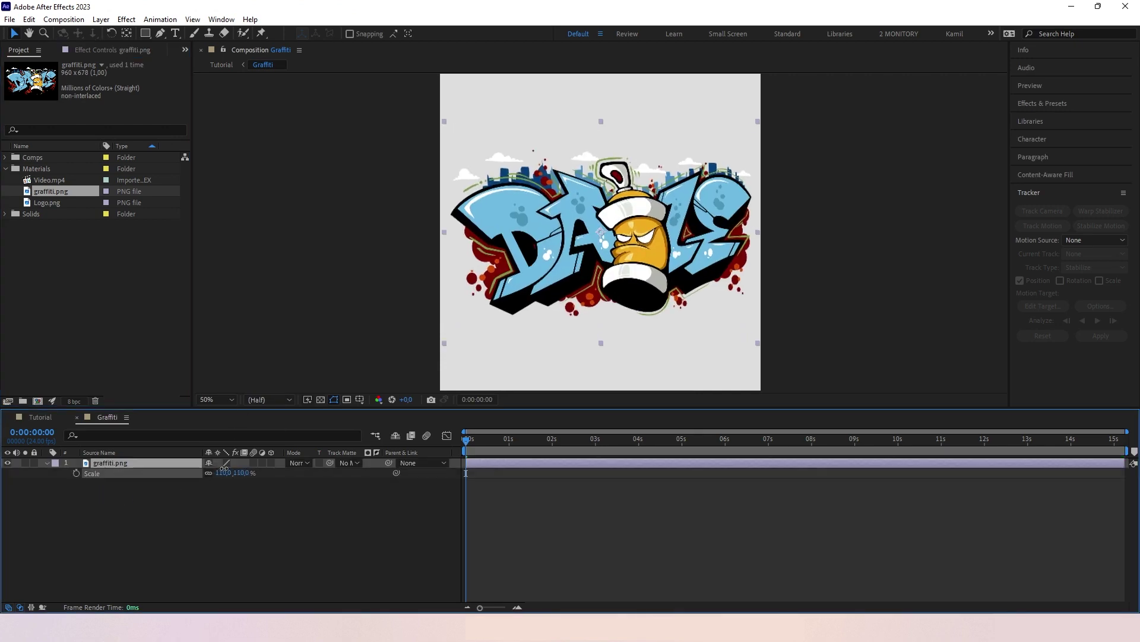
pyautogui.click(38, 417)
# Scale the Graffiti layer to 306% and rotate it 5° on Z
pyautogui.click(338, 551)
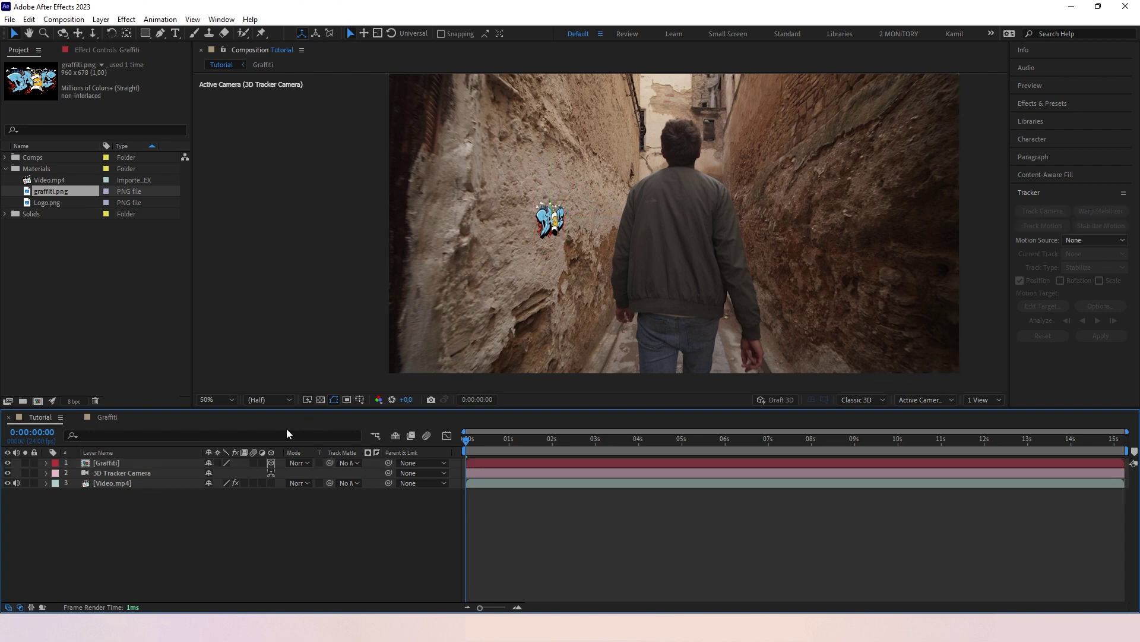
pyautogui.click(120, 463)
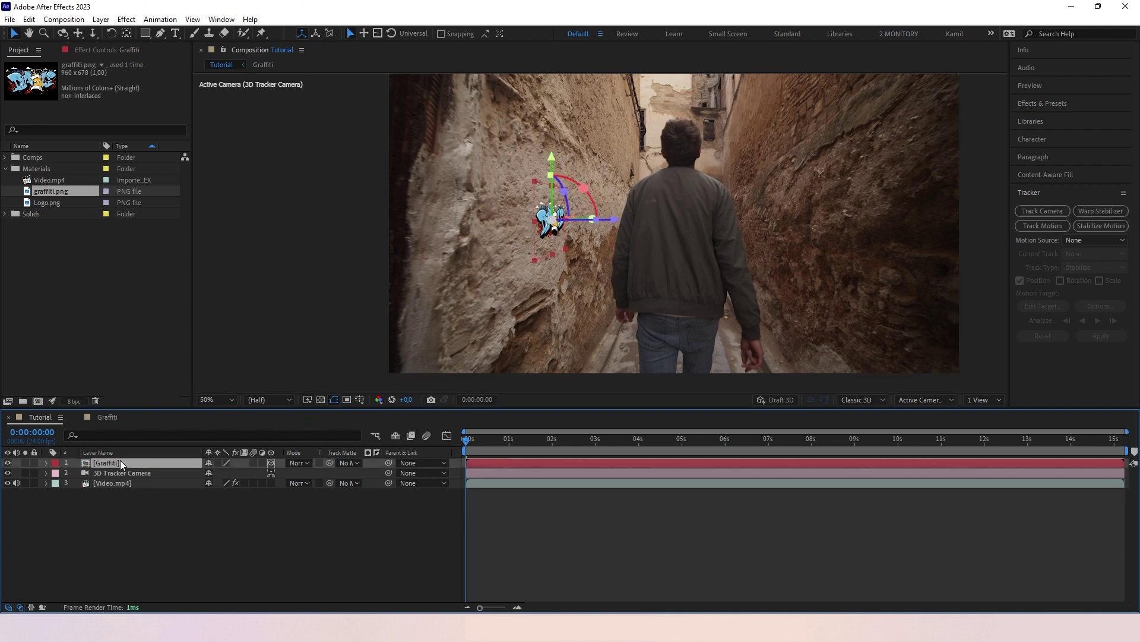
pyautogui.press('s')
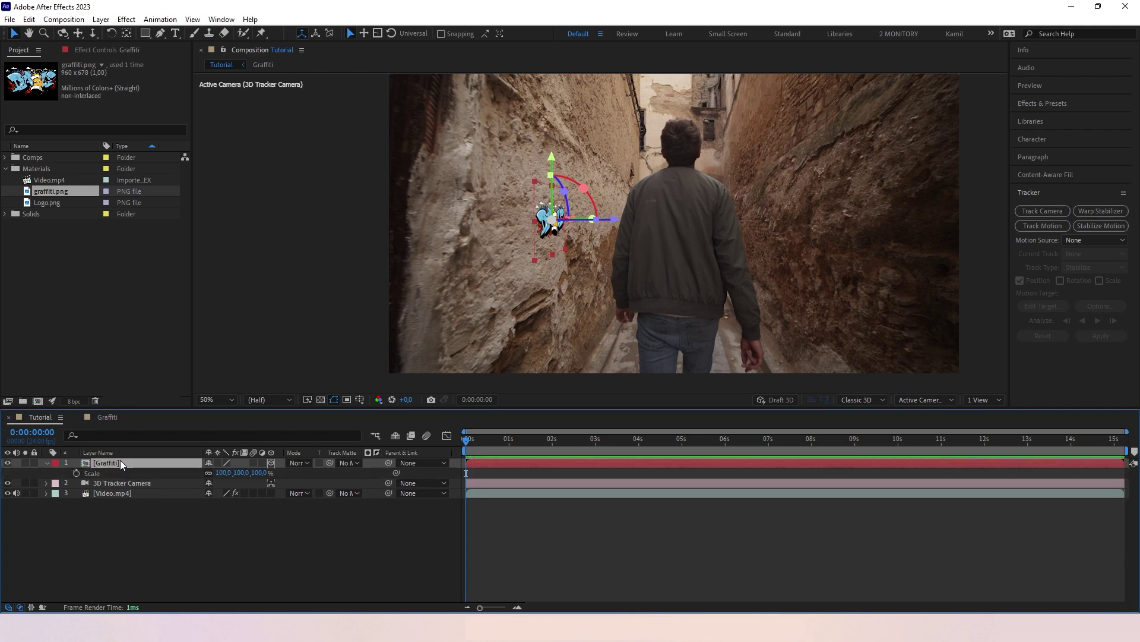
pyautogui.hotkey('shift', 'r')
pyautogui.moveTo(222, 473); pyautogui.dragTo(344, 476)
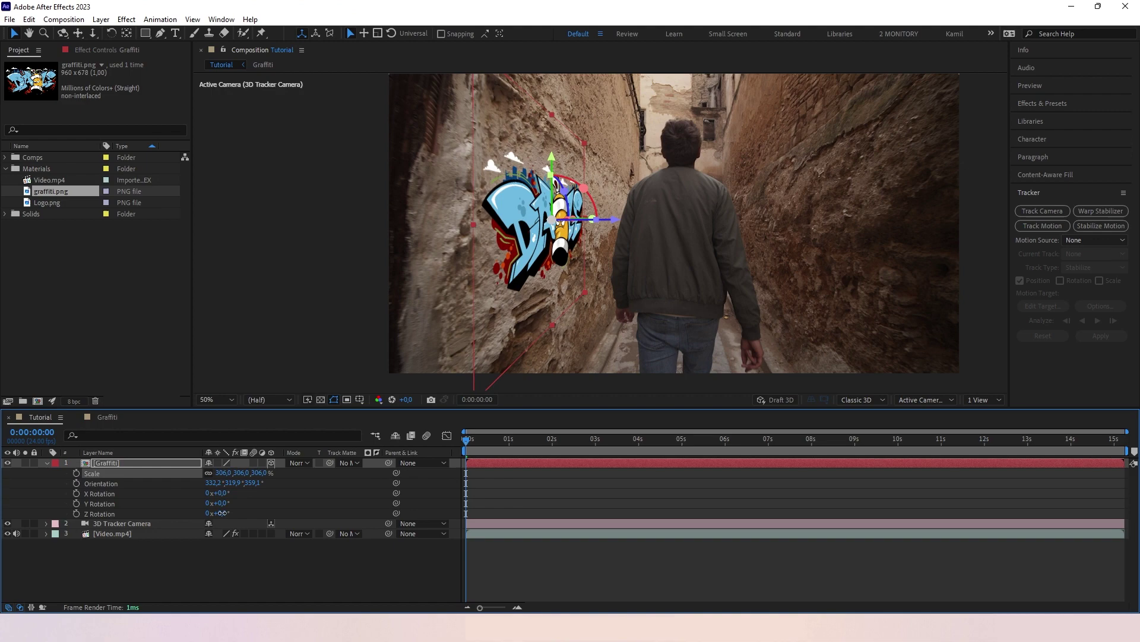
pyautogui.moveTo(223, 515); pyautogui.dragTo(229, 515)
# Set the Graffiti layer's blend mode to Overlay and scrub the opening seconds to check tracking
pyautogui.click(283, 574)
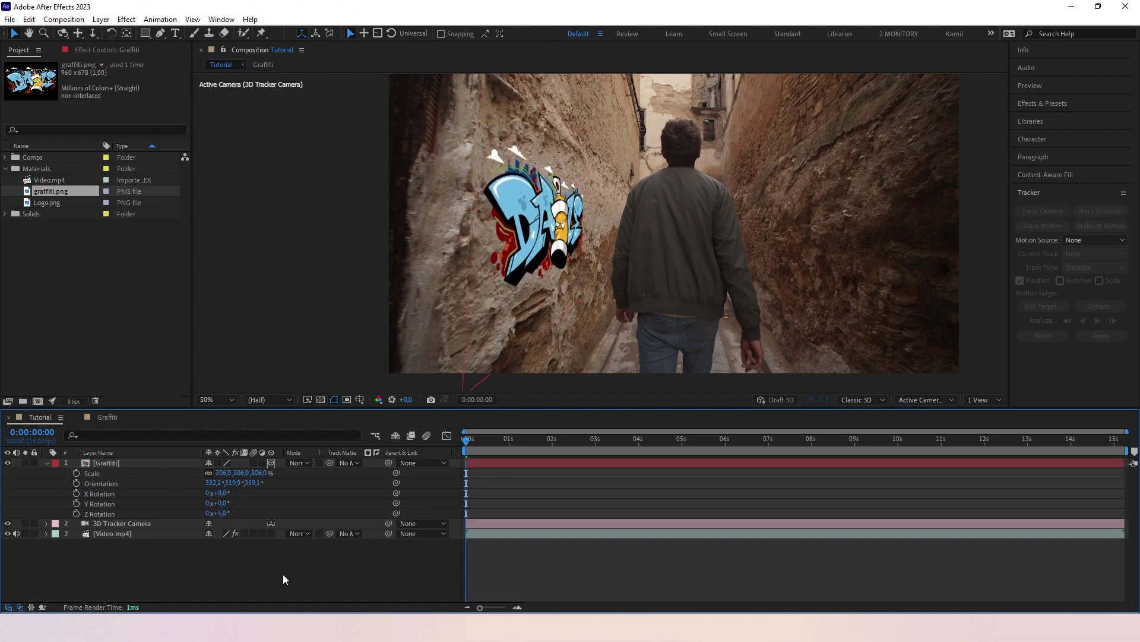
pyautogui.scroll(4, 536, 185)
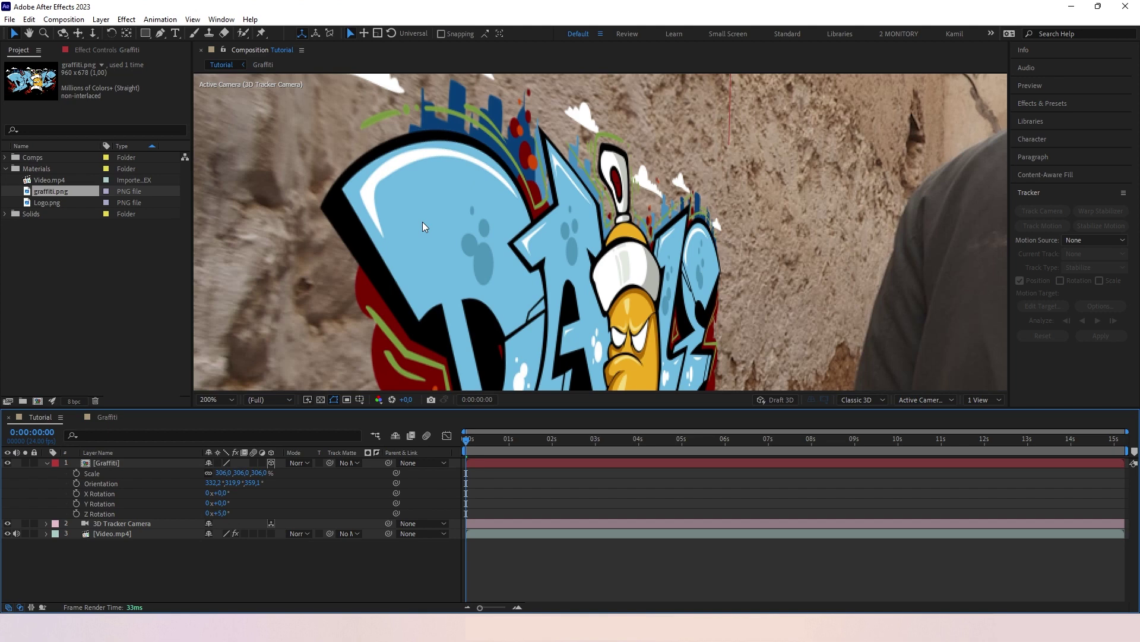
pyautogui.click(298, 463)
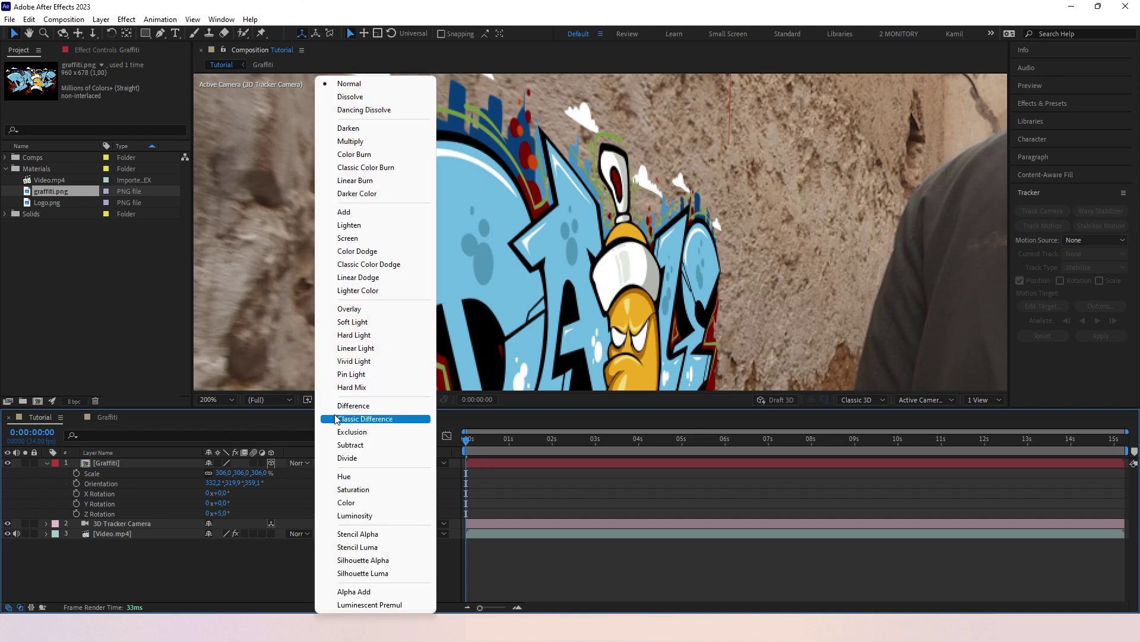
pyautogui.click(372, 310)
pyautogui.hotkey('ctrl', 'shift', 'a')
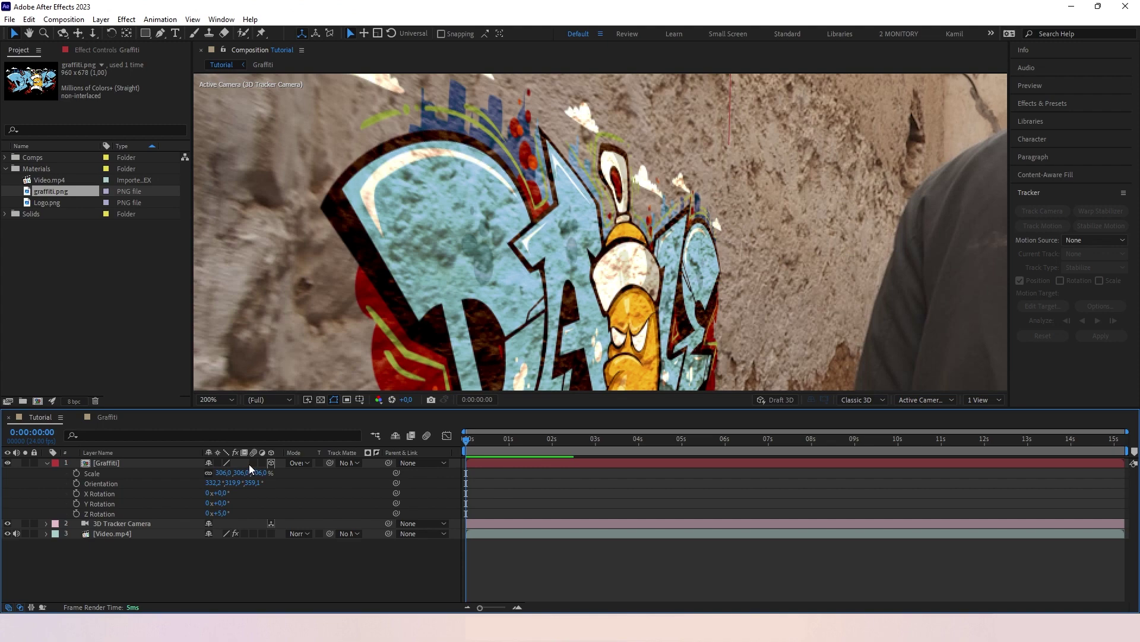
pyautogui.hotkey('shift', '/')
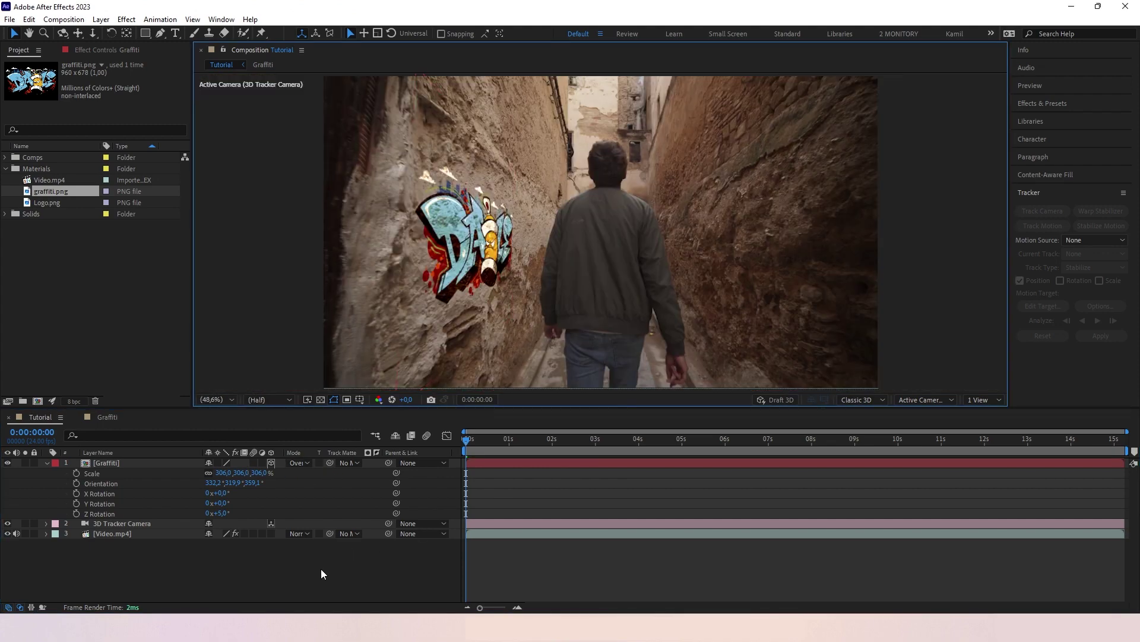
pyautogui.moveTo(469, 443); pyautogui.dragTo(1012, 431)
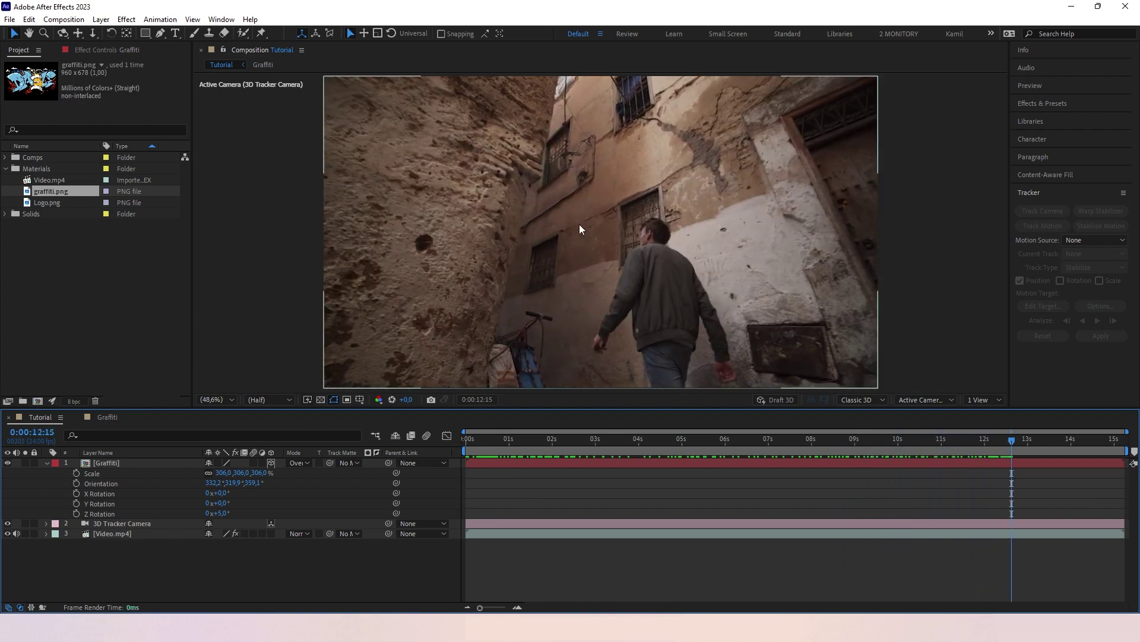
# Select Video.mp4's 3D Camera Tracker effect to show its solved track points over the footage
pyautogui.click(105, 533)
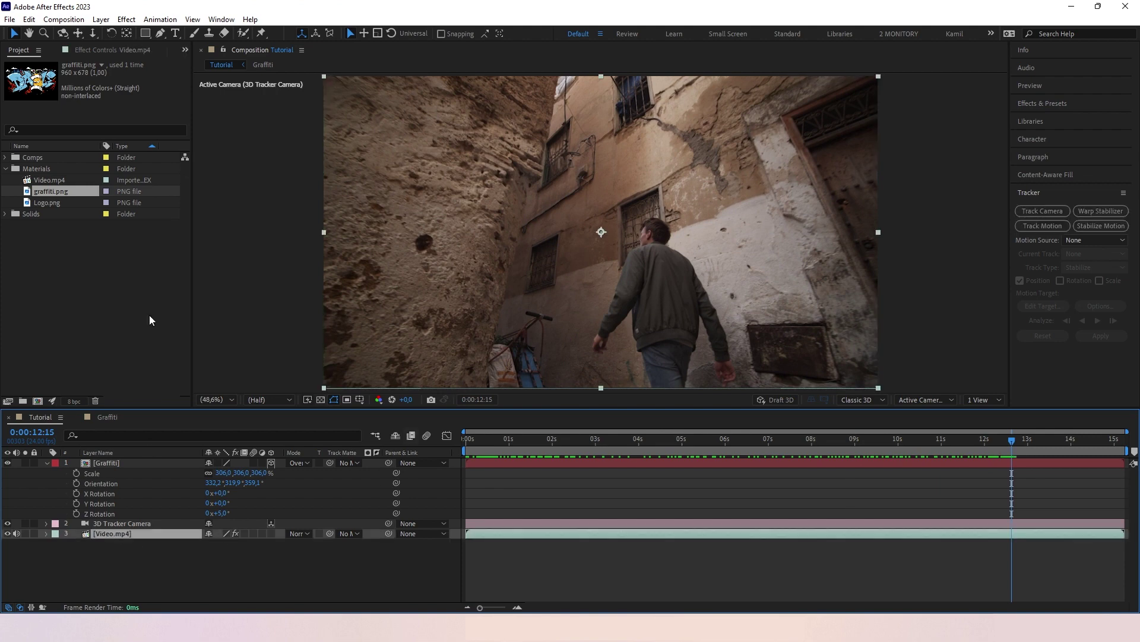
pyautogui.click(85, 52)
pyautogui.click(45, 75)
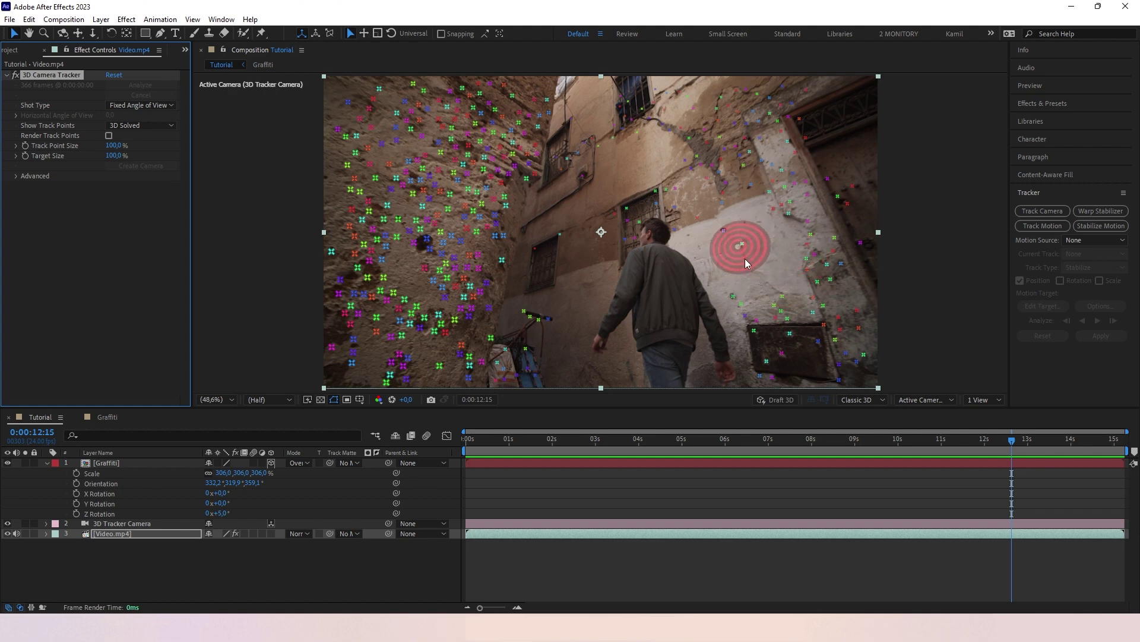
# Create a tracked solid on the white wall and pre-compose it as 'Logo'
pyautogui.click(777, 277)
pyautogui.rightClick(780, 297)
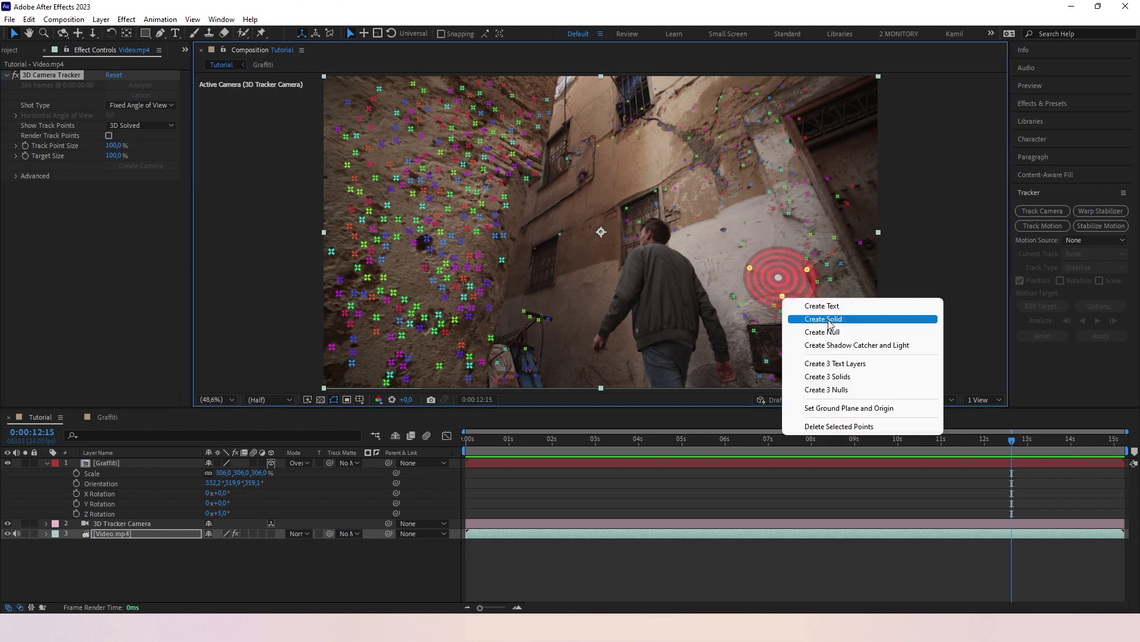
pyautogui.click(835, 316)
pyautogui.click(120, 463)
pyautogui.hotkey('ctrl', 'shift', 'c')
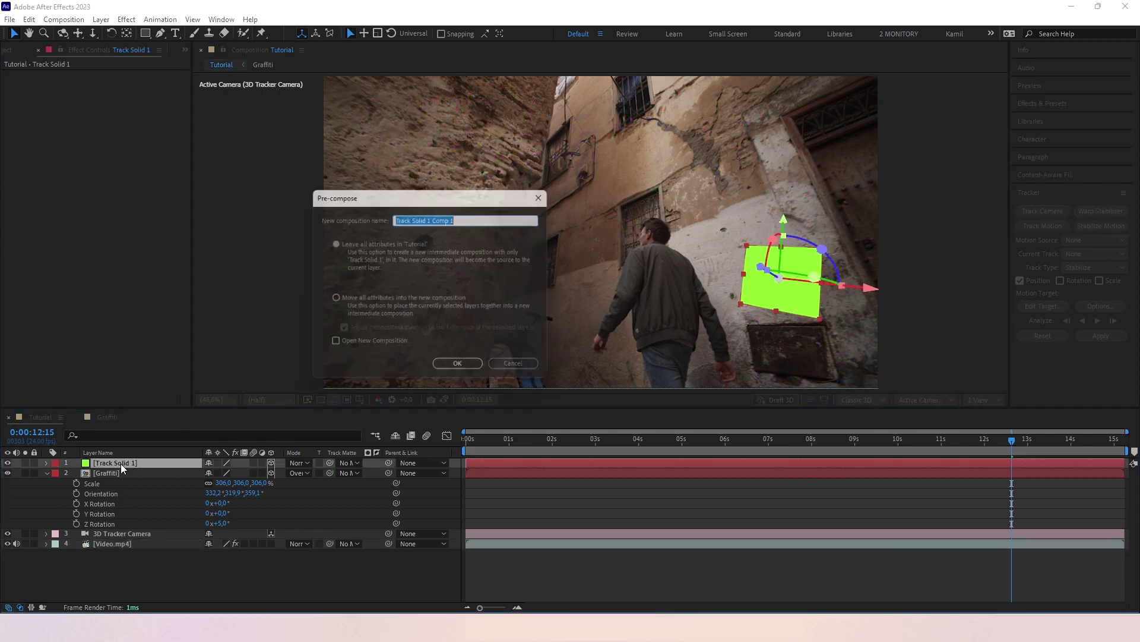
pyautogui.write('Logo')
pyautogui.press('Return')
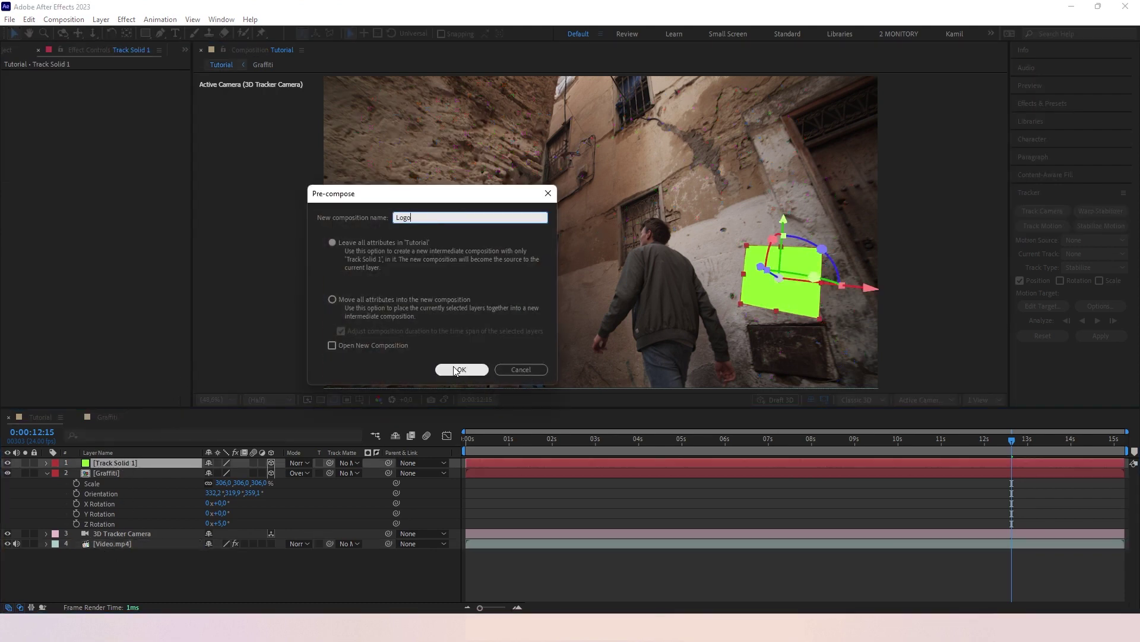
# Inside Logo, replace the solid with Logo.png scaled to 55%, then return to Tutorial
pyautogui.press('Delete')
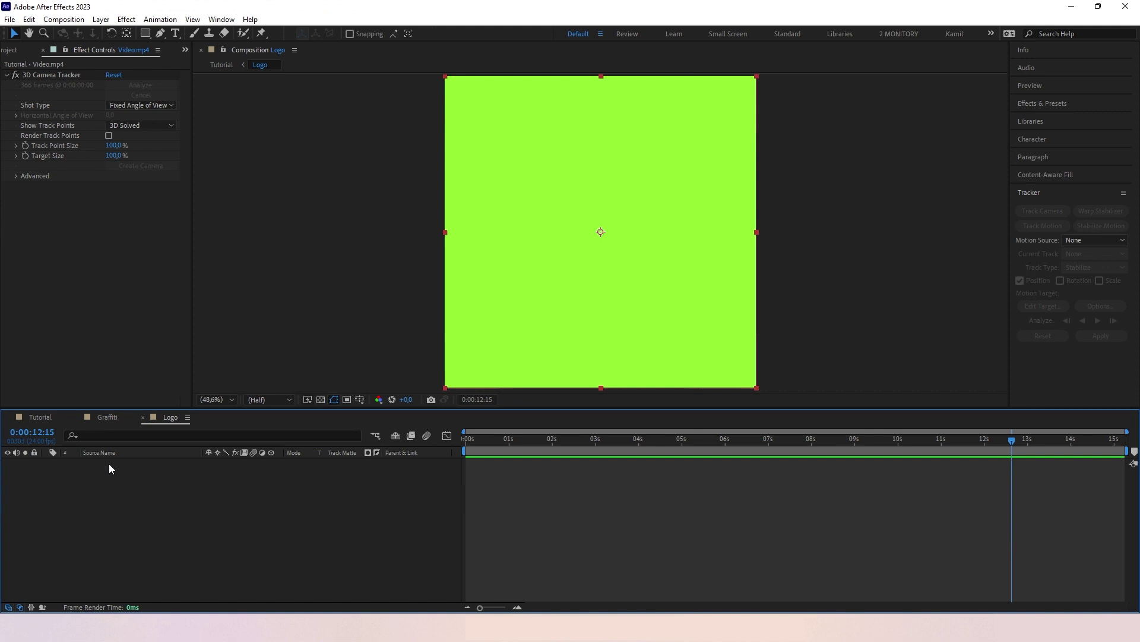
pyautogui.hotkey('ctrl', '0')
pyautogui.click(48, 202)
pyautogui.hotkey('ctrl', '/')
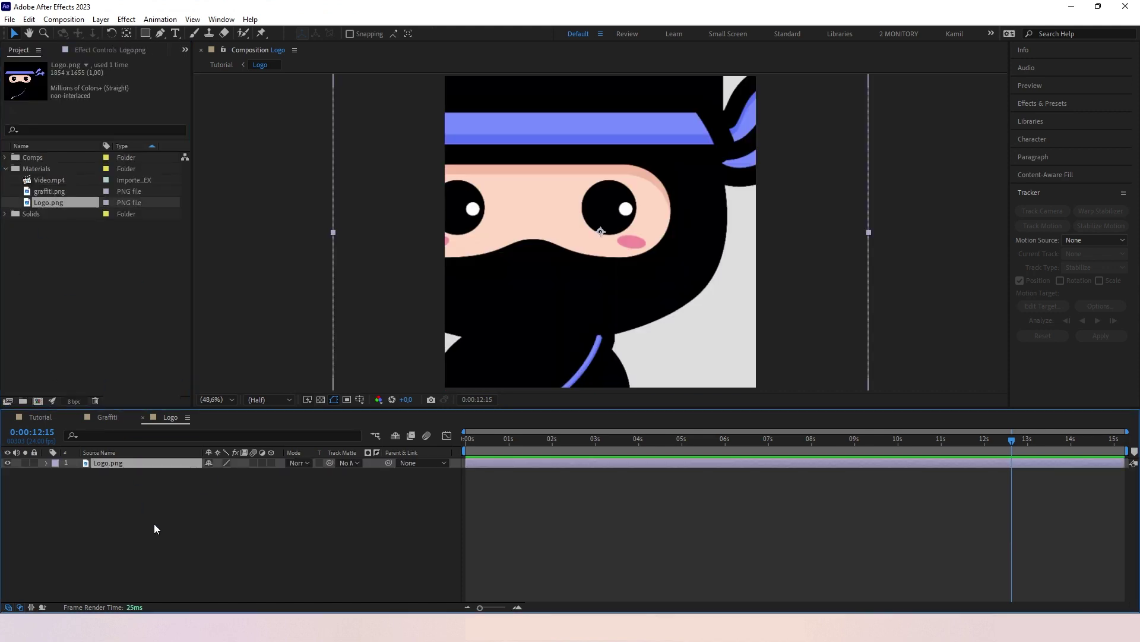
pyautogui.press('s')
pyautogui.moveTo(225, 474); pyautogui.dragTo(109, 432)
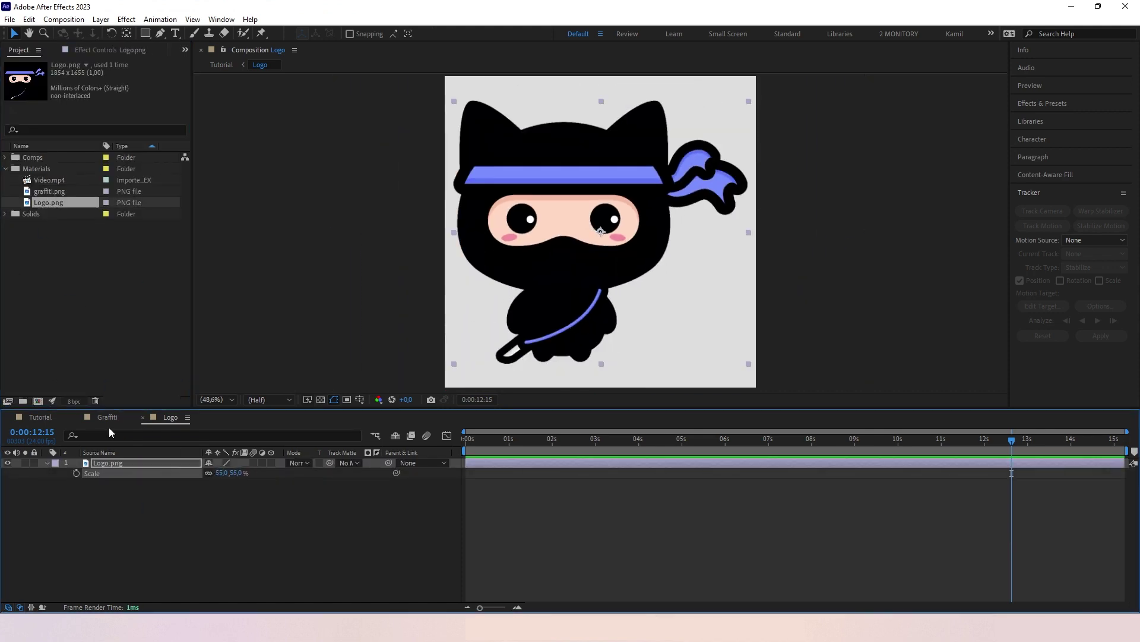
pyautogui.click(41, 417)
# Select the Logo layer, reveal its Scale, and jump to a later frame to check it
pyautogui.click(47, 472)
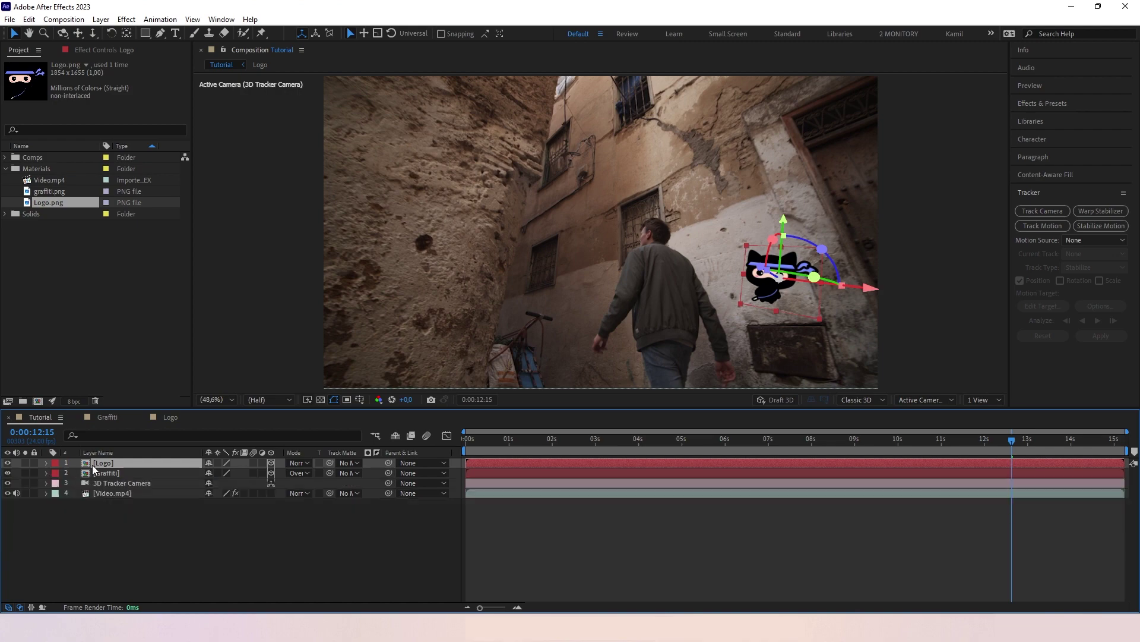
pyautogui.press('s')
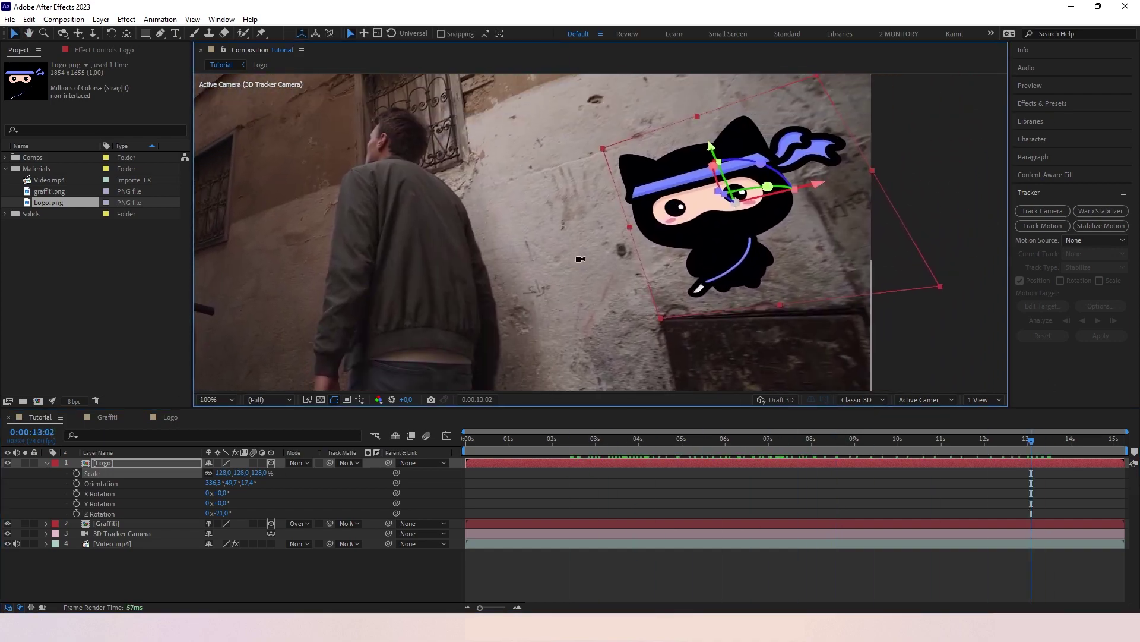
pyautogui.click(1046, 439)
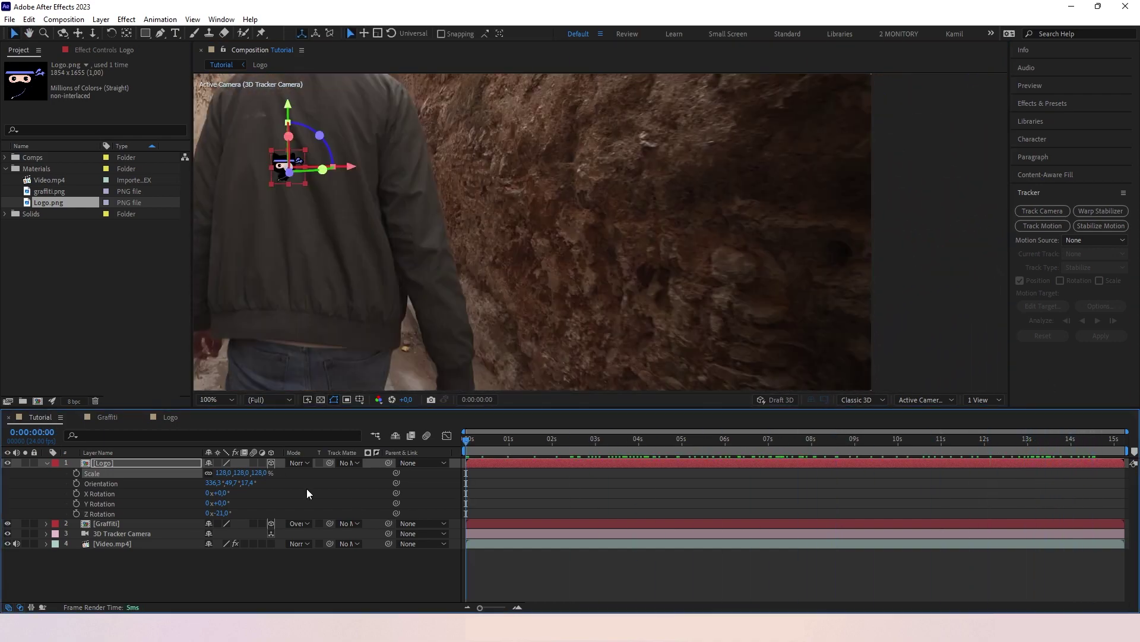
# Set the Logo layer's blend mode to Overlay
pyautogui.click(297, 463)
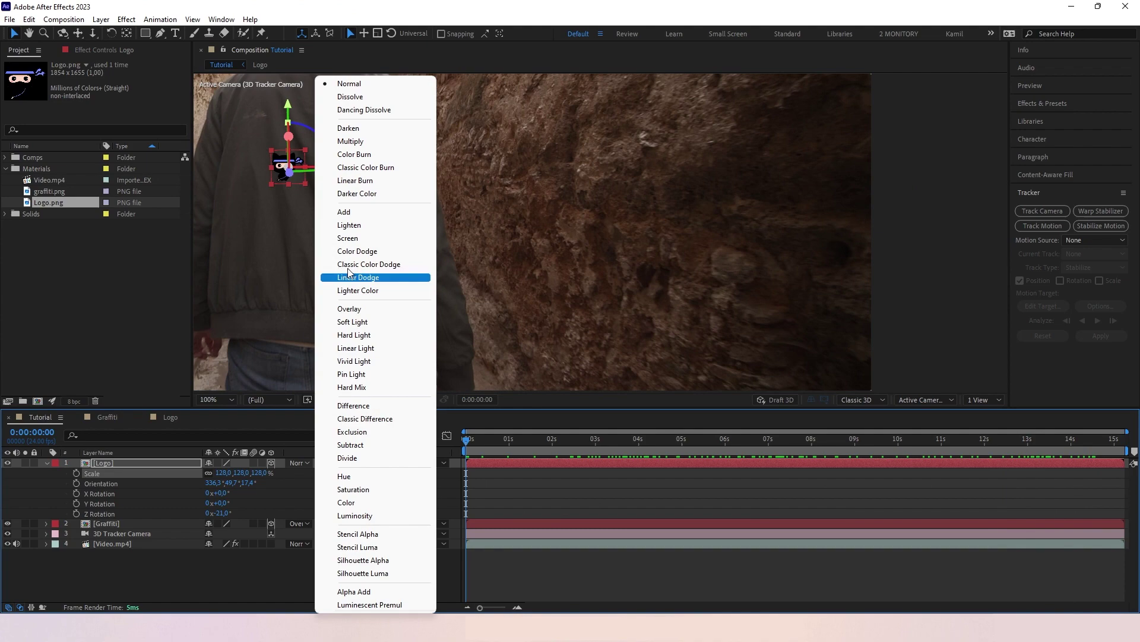
pyautogui.click(349, 309)
pyautogui.click(451, 579)
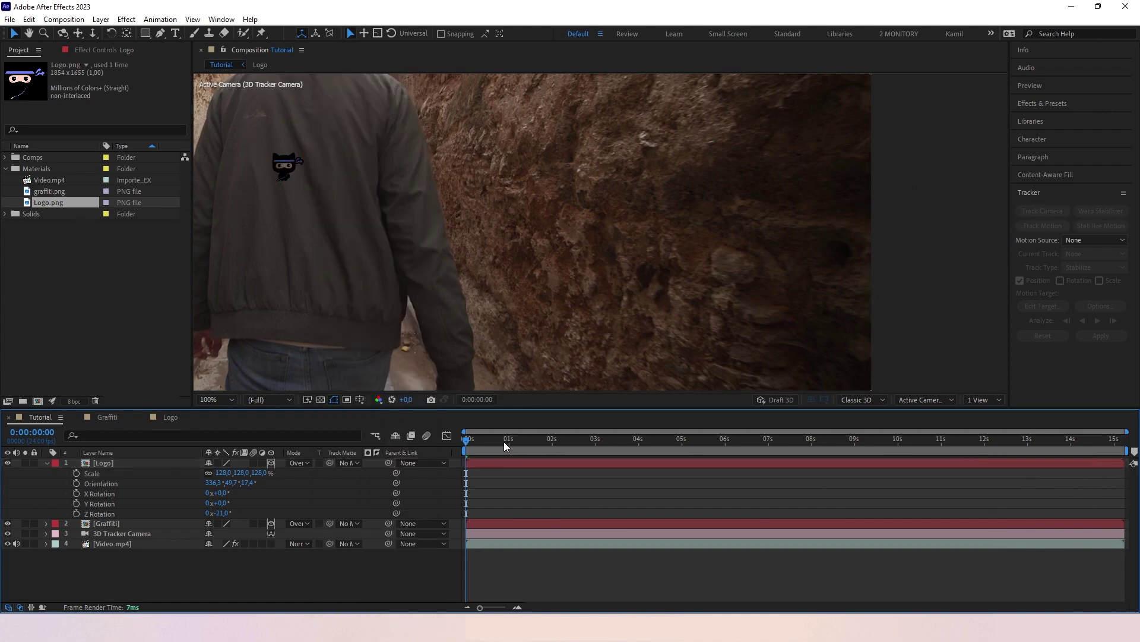
# Review the logo around 12:20 and 13:03, then around five seconds in
pyautogui.click(1020, 439)
pyautogui.click(1034, 439)
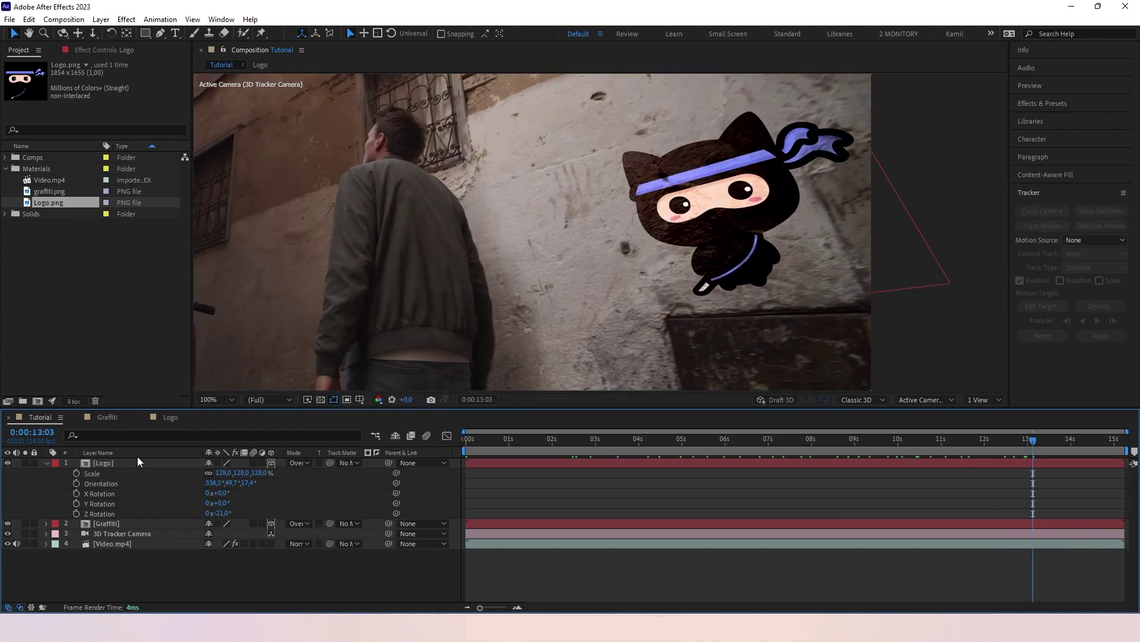
pyautogui.click(47, 463)
pyautogui.click(230, 399)
pyautogui.click(228, 423)
pyautogui.moveTo(767, 430); pyautogui.dragTo(545, 440)
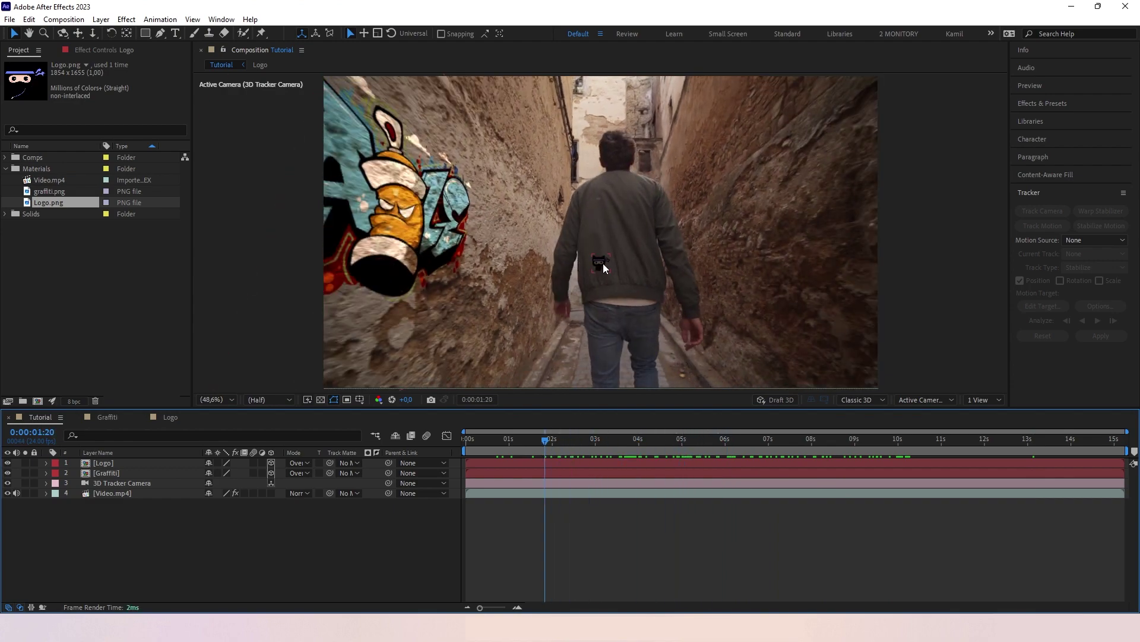
# Duplicate Video.mp4, move the copy to the top of the stack, and select its 3D Camera Tracker
pyautogui.click(119, 550)
pyautogui.click(111, 497)
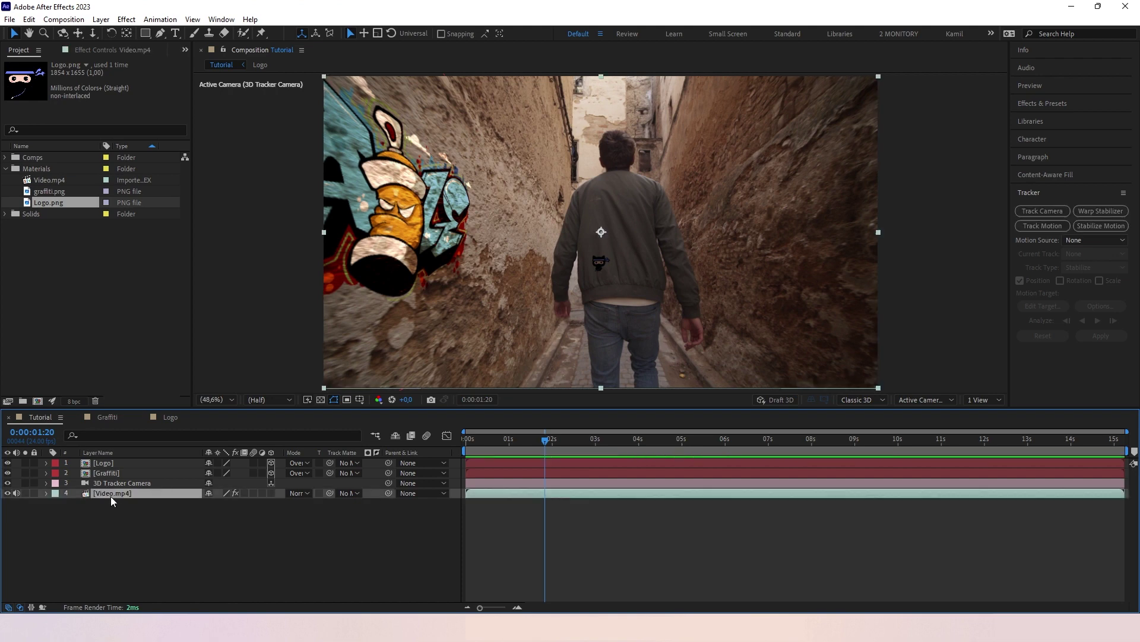
pyautogui.hotkey('ctrl', 'd')
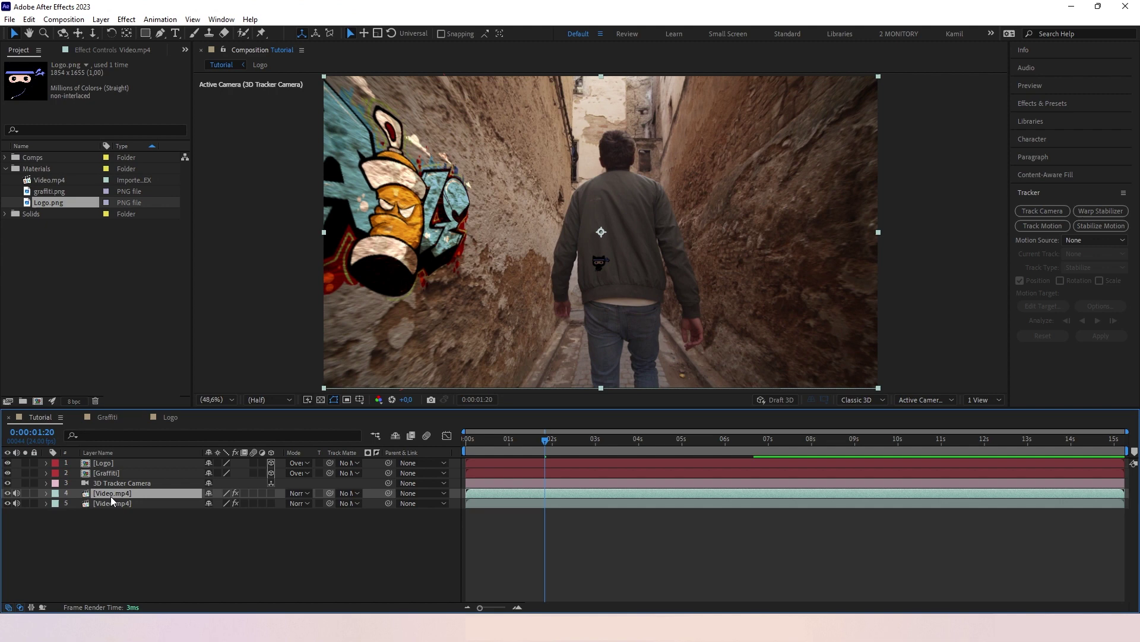
pyautogui.moveTo(111, 496); pyautogui.dragTo(112, 462)
pyautogui.click(112, 50)
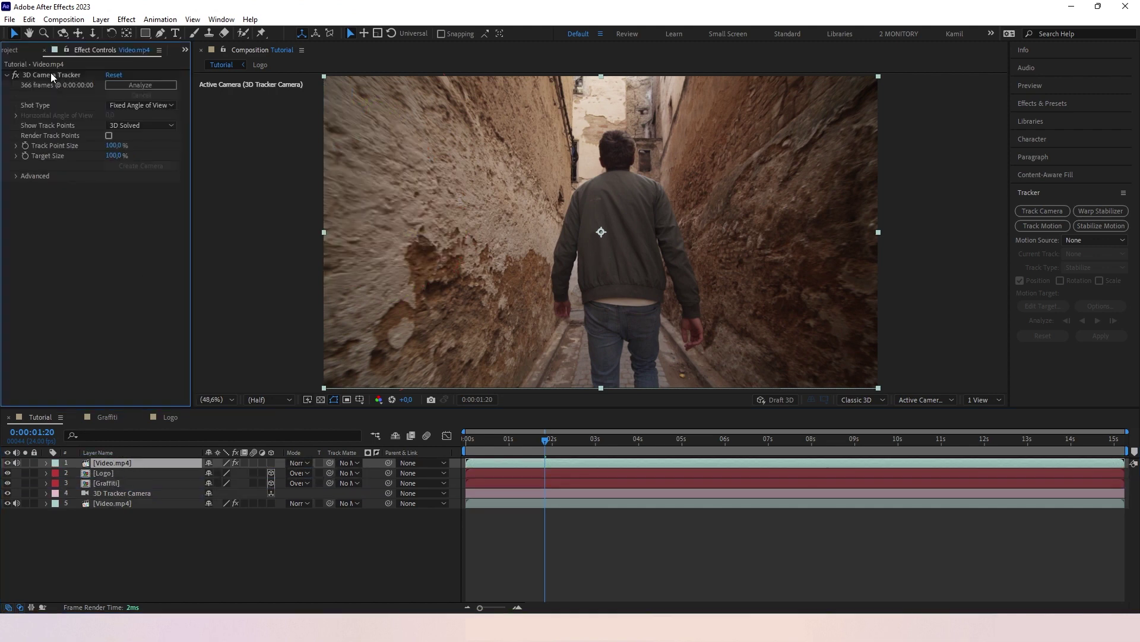
pyautogui.click(52, 75)
pyautogui.click(268, 559)
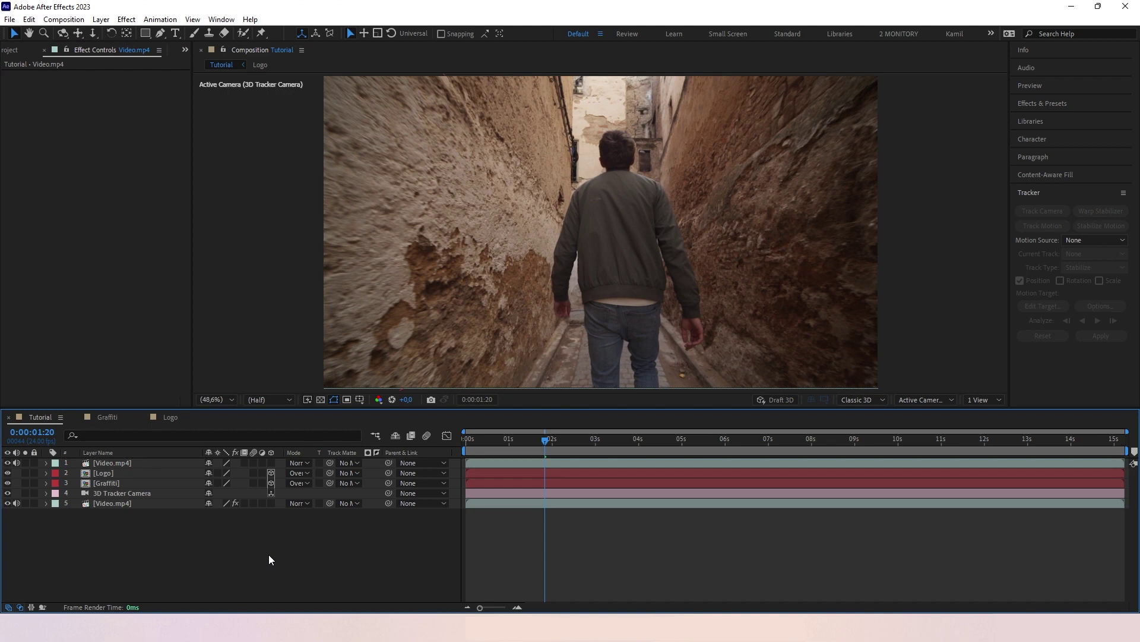
# Paint Roto Brush strokes over the walking man on the top Video.mp4 layer
pyautogui.doubleClick(113, 463)
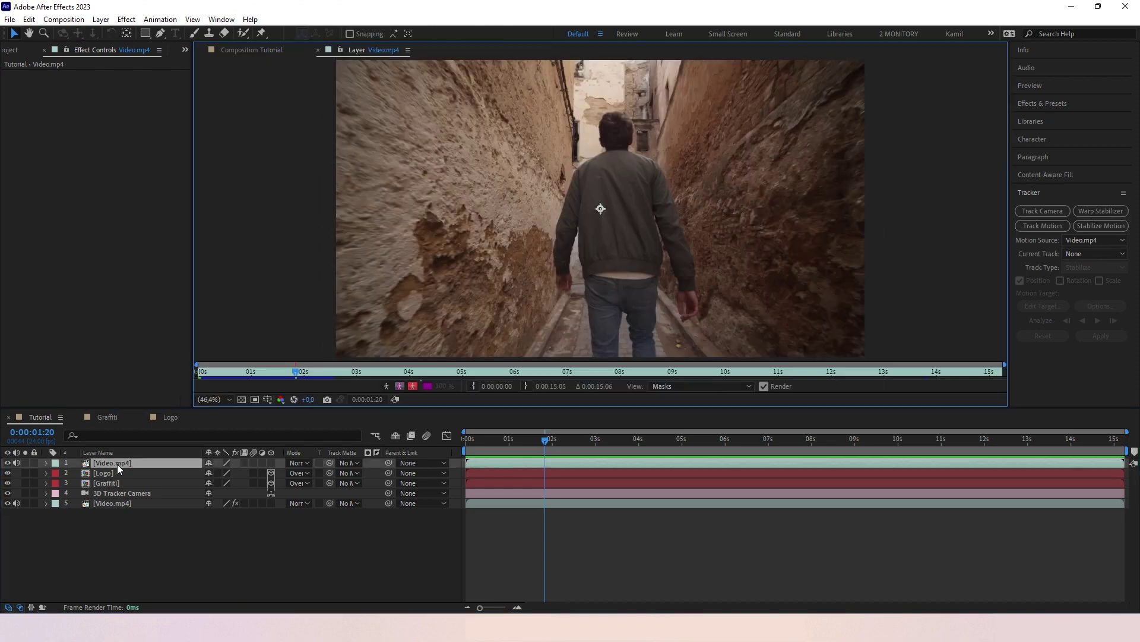
pyautogui.click(243, 32)
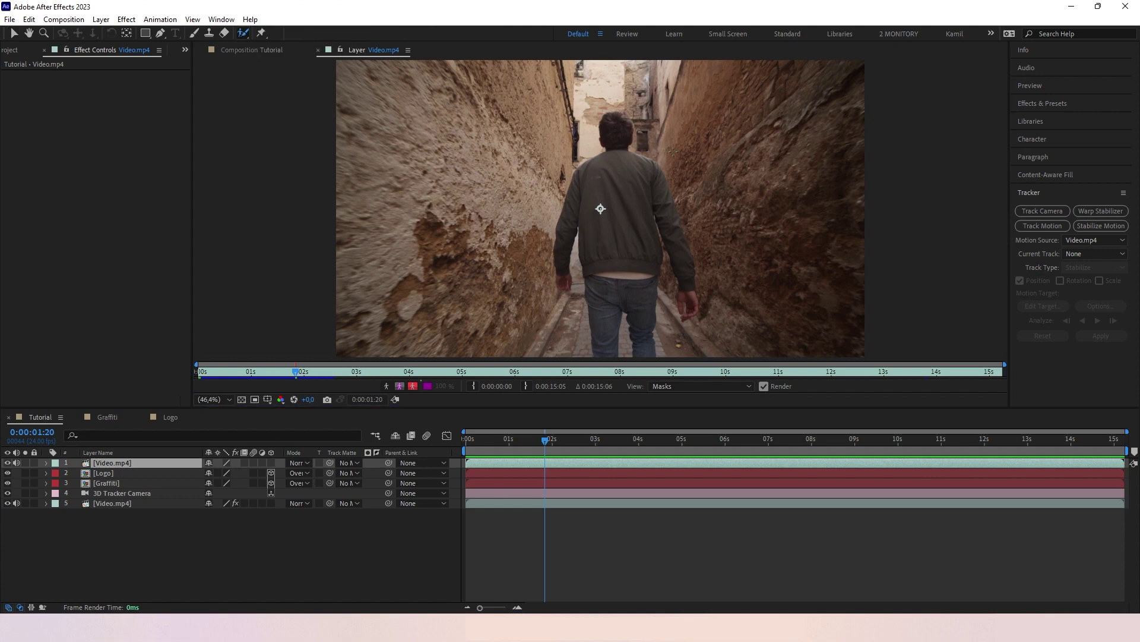
pyautogui.moveTo(612, 126)
pyautogui.mouseDown()
pyautogui.moveTo(565, 236)
pyautogui.moveTo(564, 271)
pyautogui.mouseUp()
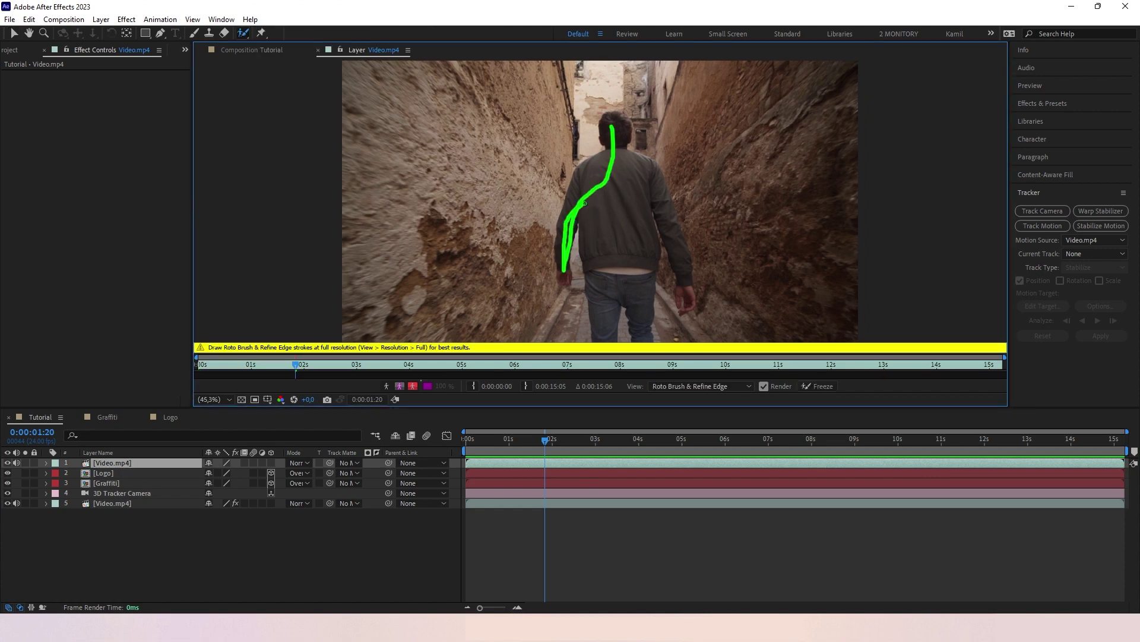
pyautogui.moveTo(585, 204)
pyautogui.mouseDown()
pyautogui.moveTo(607, 318)
pyautogui.moveTo(648, 183)
pyautogui.mouseUp()
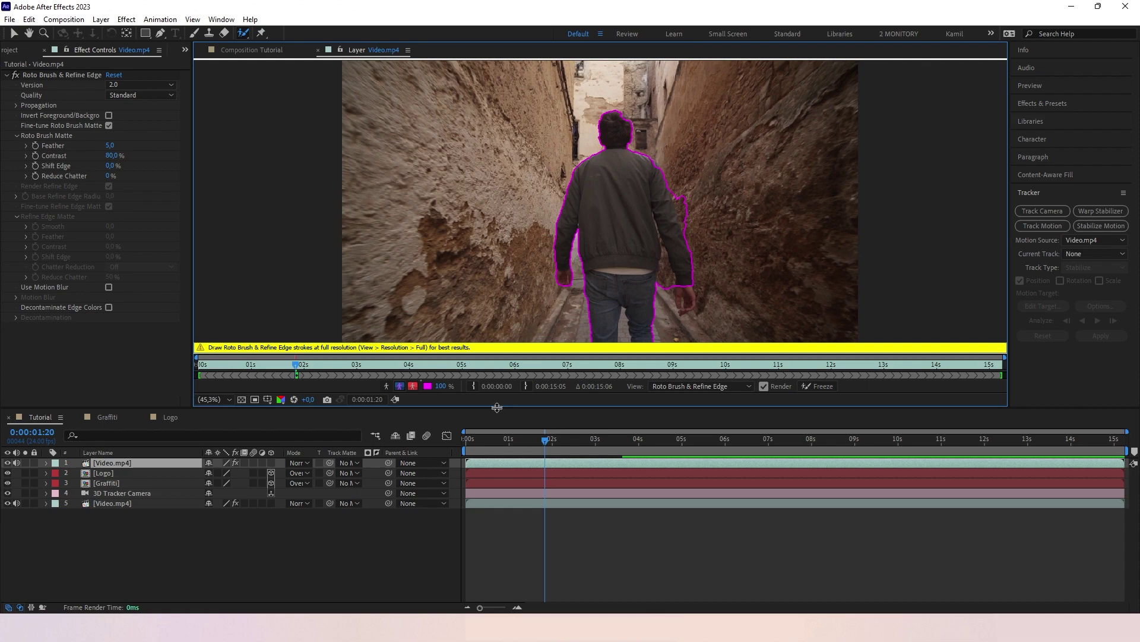
# Set the composition preview resolution to Full, then bring back the top Video.mp4 layer viewer
pyautogui.click(237, 50)
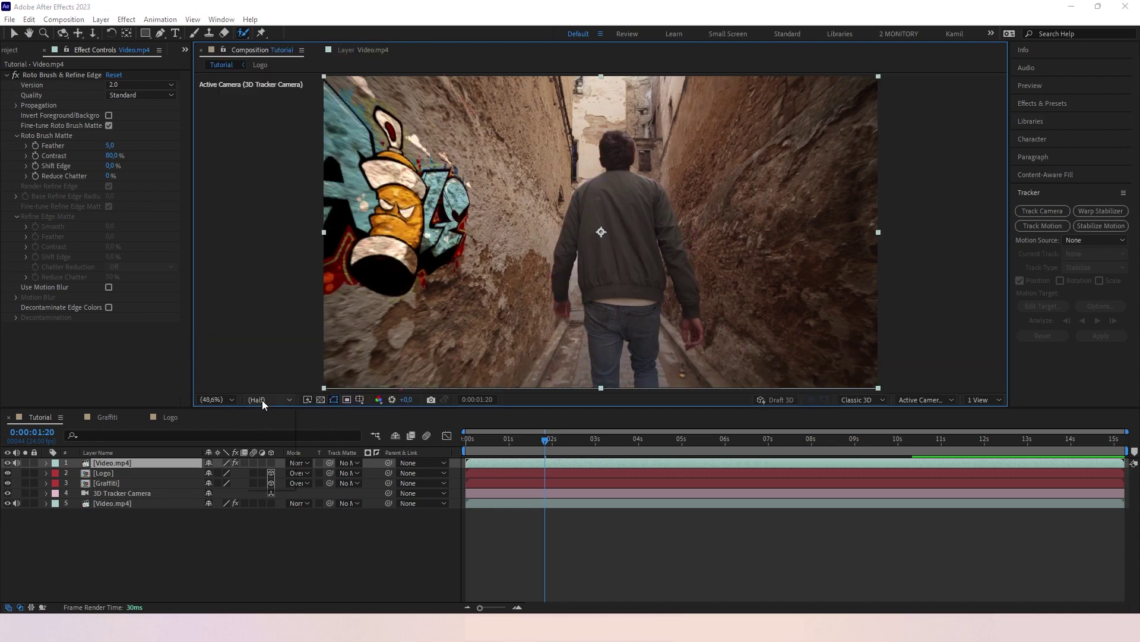
pyautogui.click(262, 400)
pyautogui.click(270, 430)
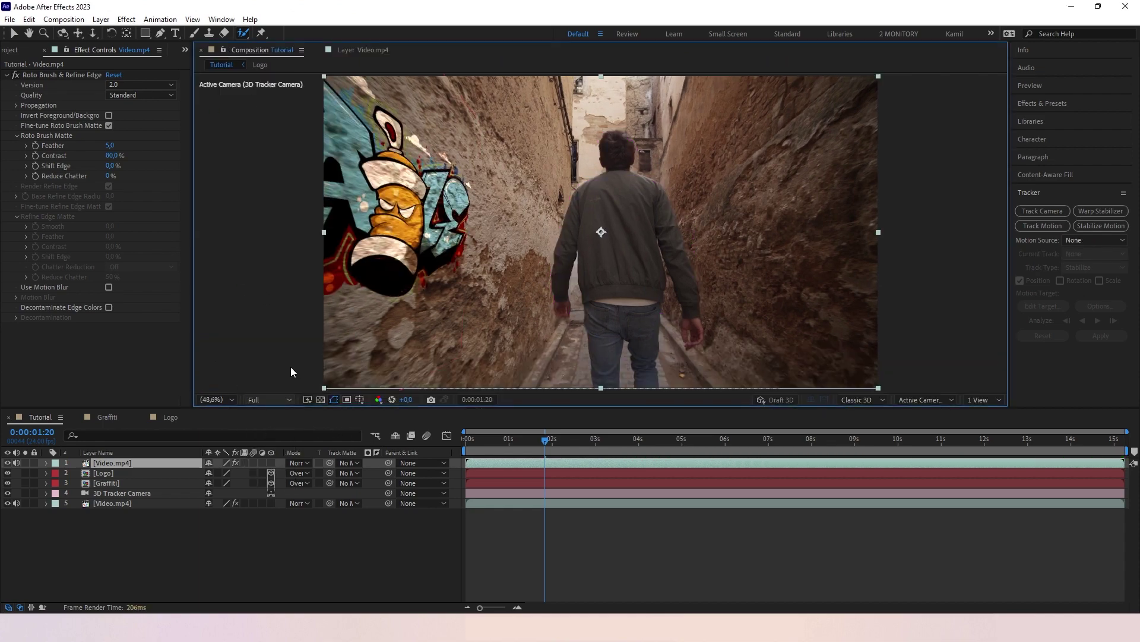
pyautogui.click(350, 49)
pyautogui.scroll(-2, 565, 233)
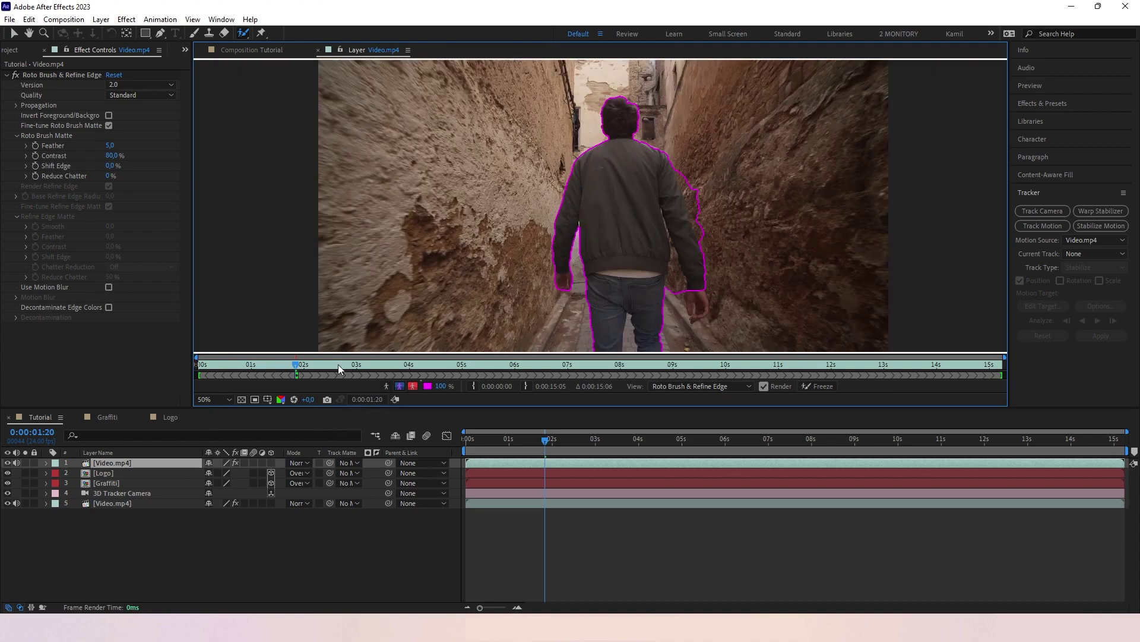
pyautogui.click(241, 50)
pyautogui.click(16, 467)
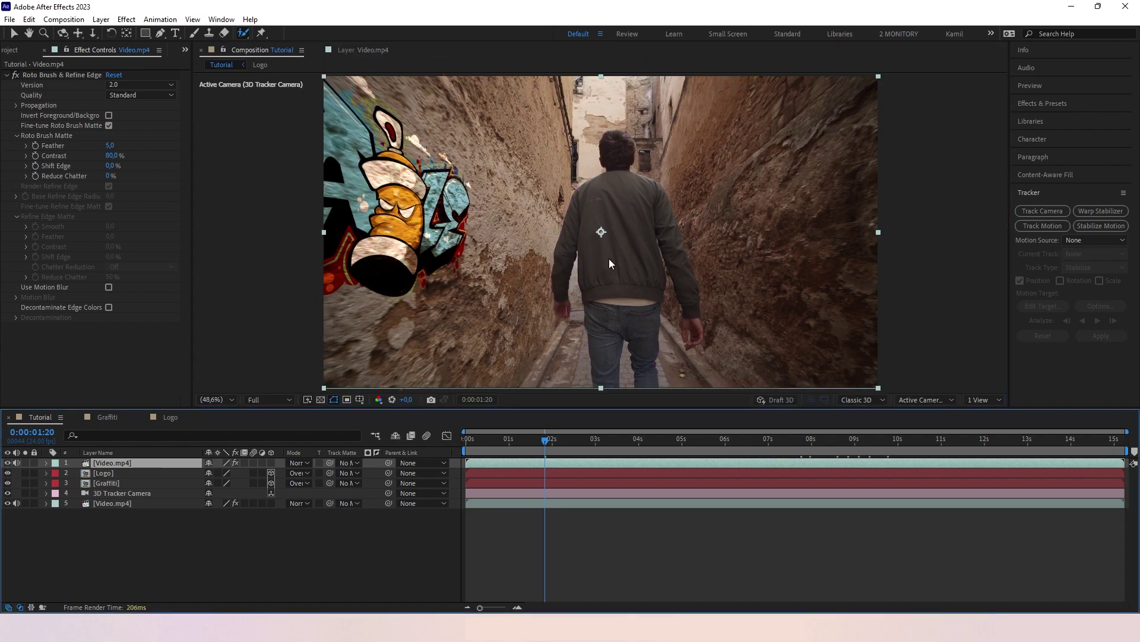
pyautogui.doubleClick(453, 197)
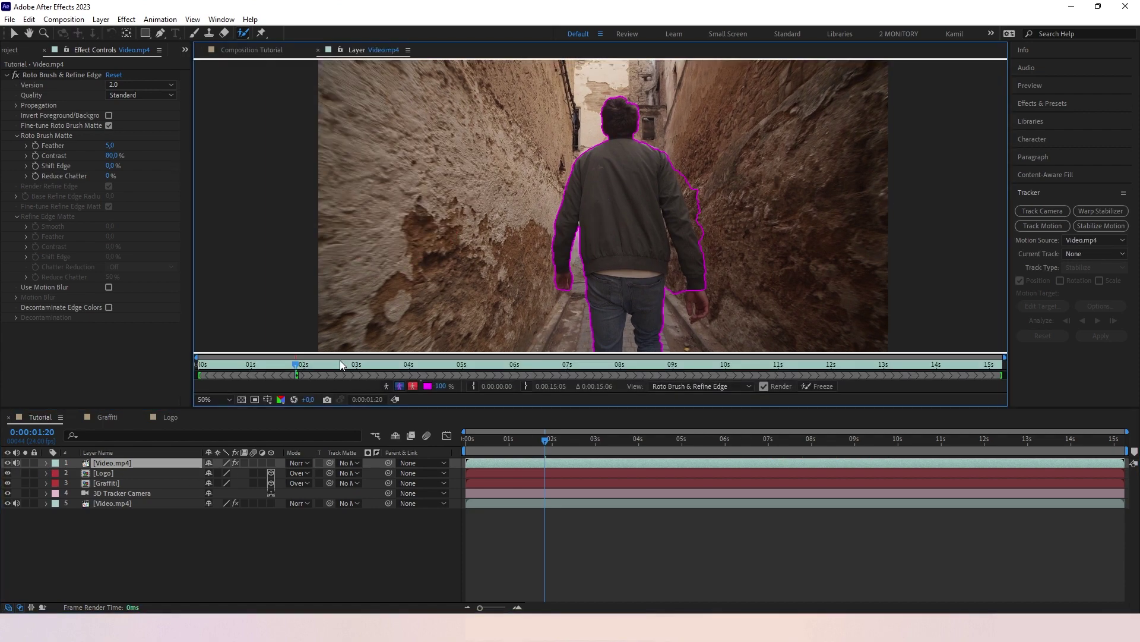
# Propagate the matte to 0:00:03:00 and check it in the composition with the top copy hidden
pyautogui.moveTo(294, 362); pyautogui.dragTo(356, 363)
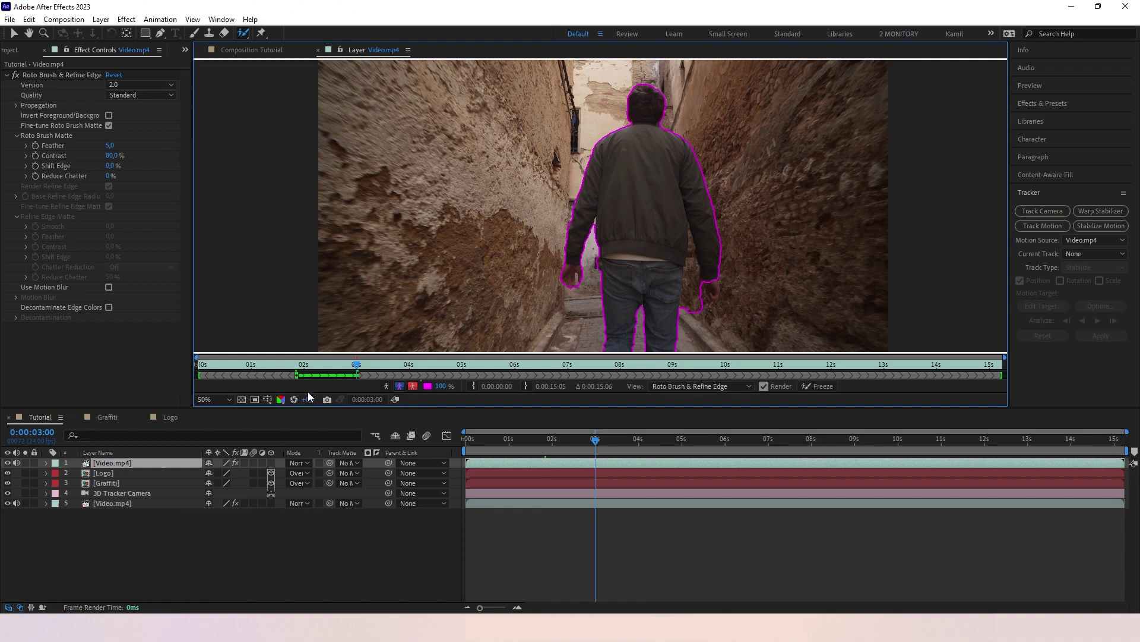
pyautogui.click(259, 51)
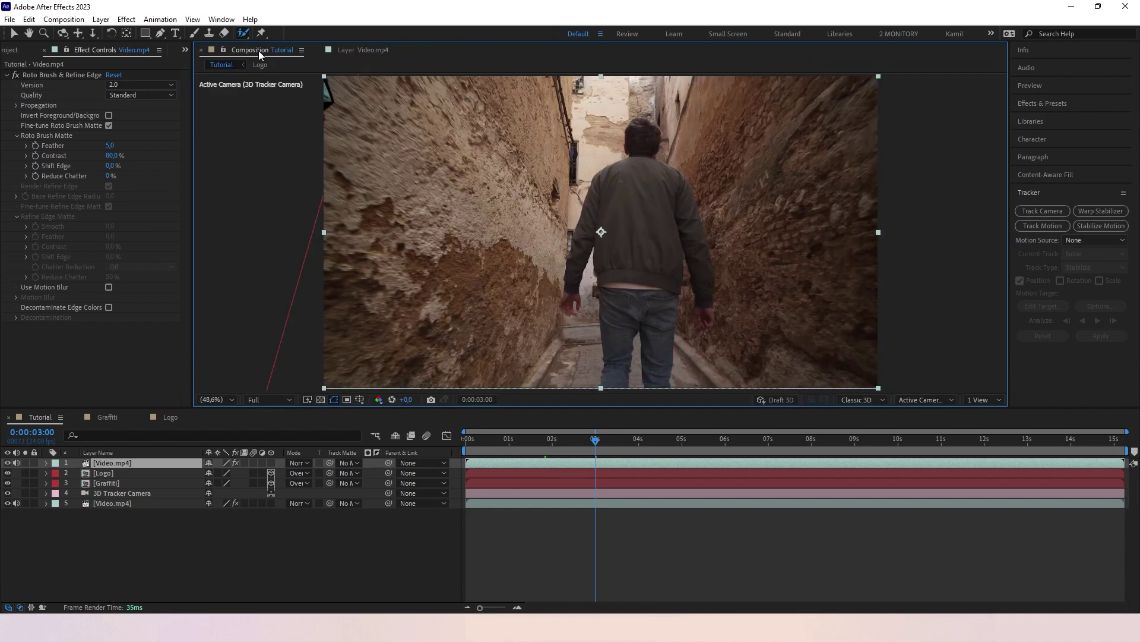
pyautogui.click(7, 463)
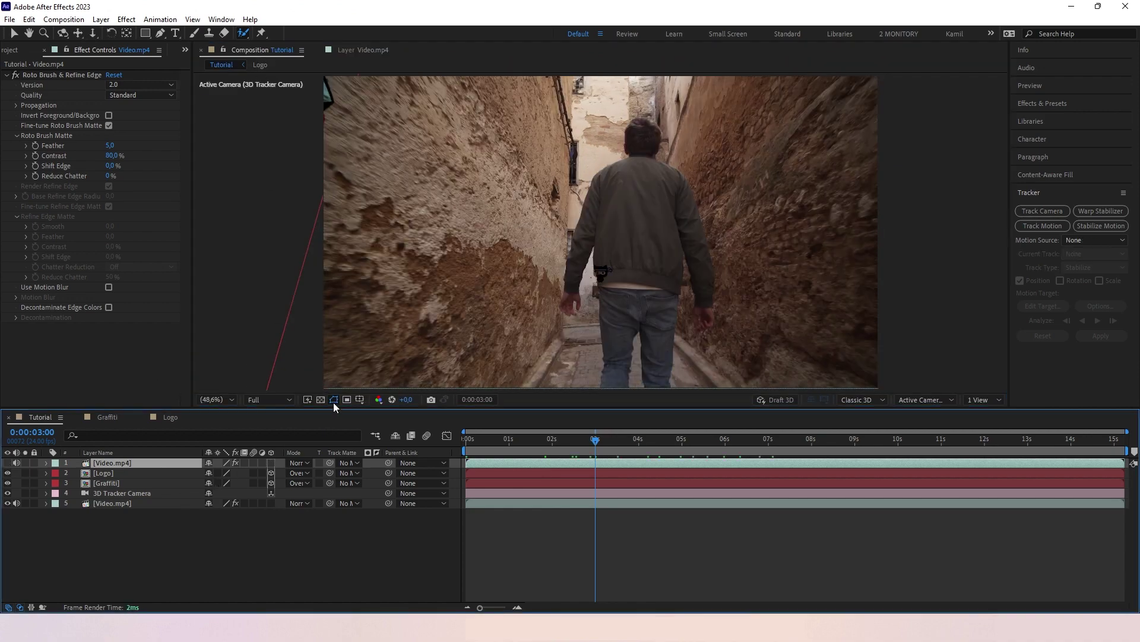
pyautogui.scroll(5, 599, 271)
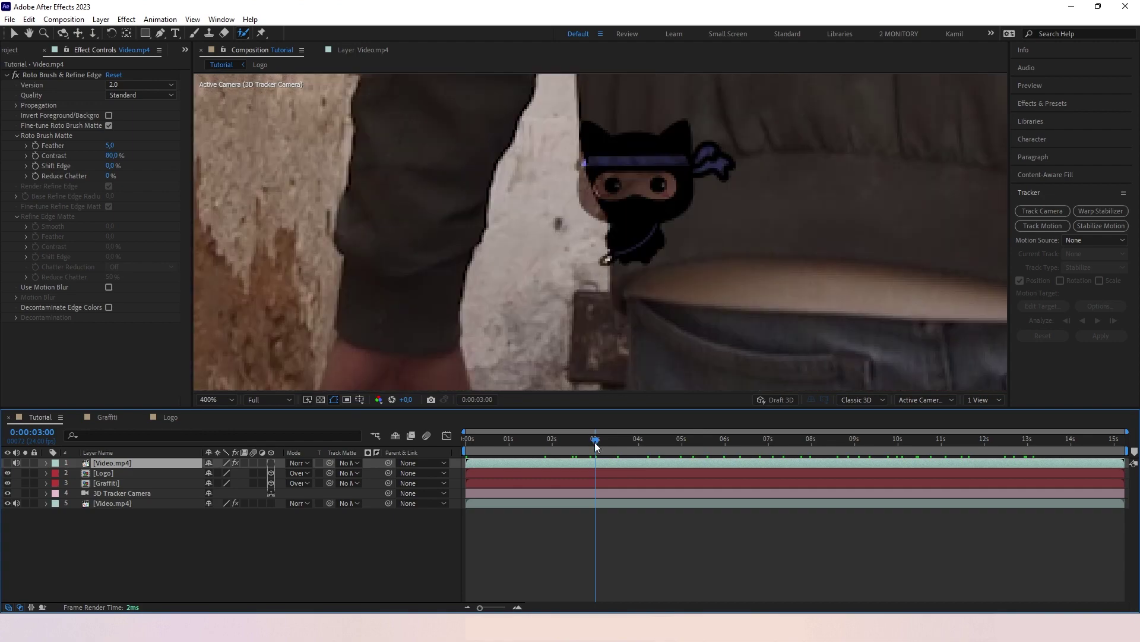
pyautogui.press('pageup')
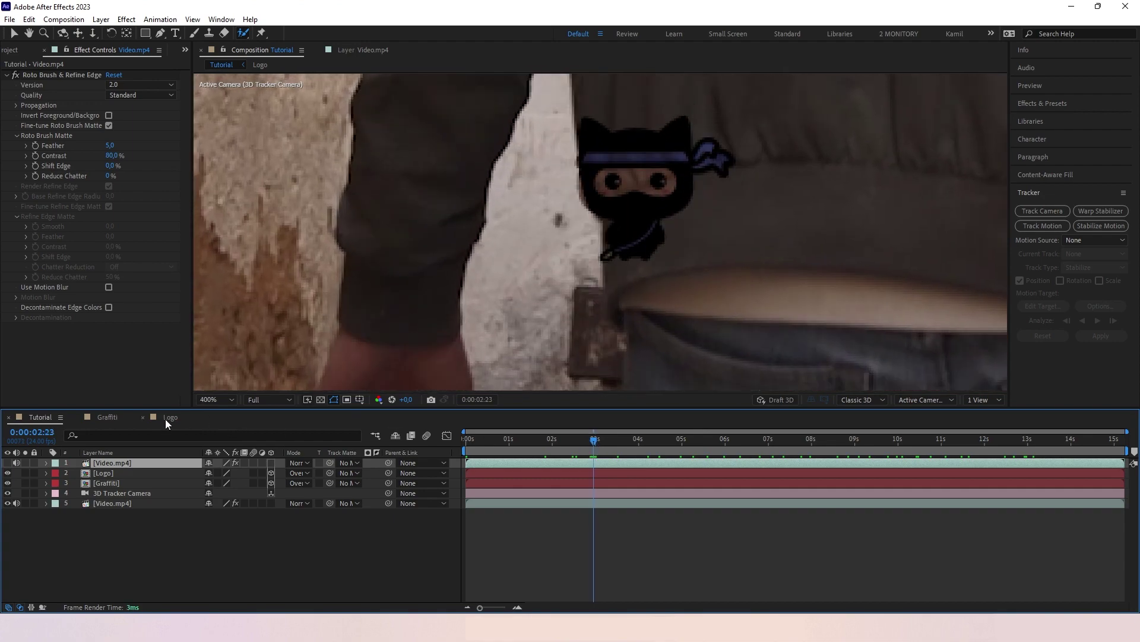
# Repaint the matte edge and remove the white gap by the man's arm, frame by frame
pyautogui.click(365, 49)
pyautogui.scroll(5, 559, 203)
pyautogui.moveTo(559, 203); pyautogui.dragTo(564, 315)
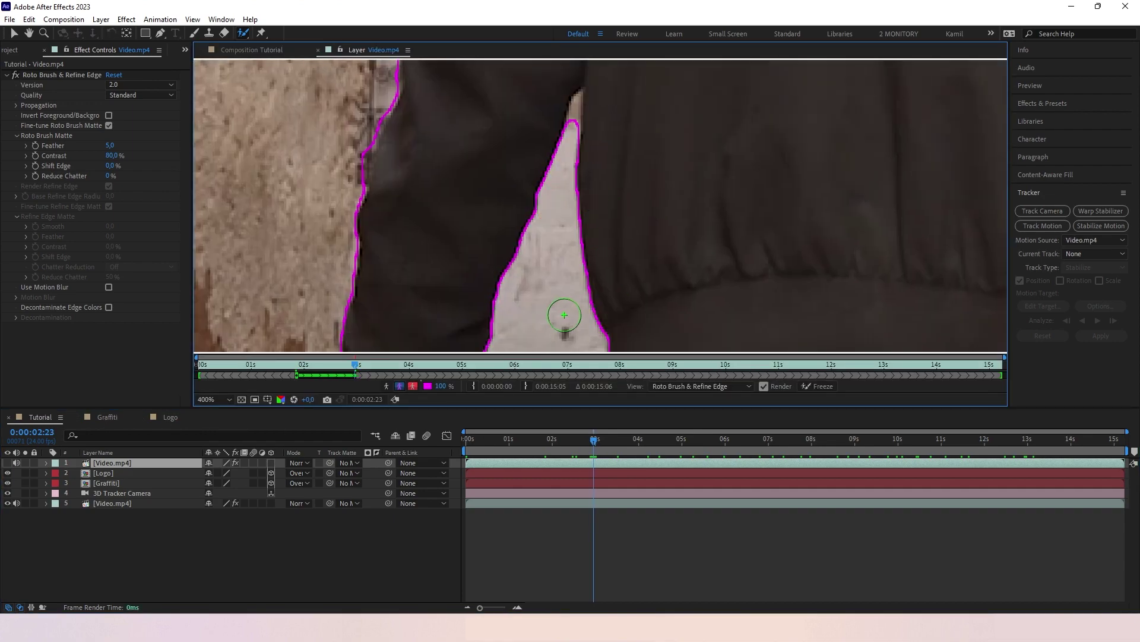
pyautogui.click(1035, 88)
pyautogui.press('pagedown')
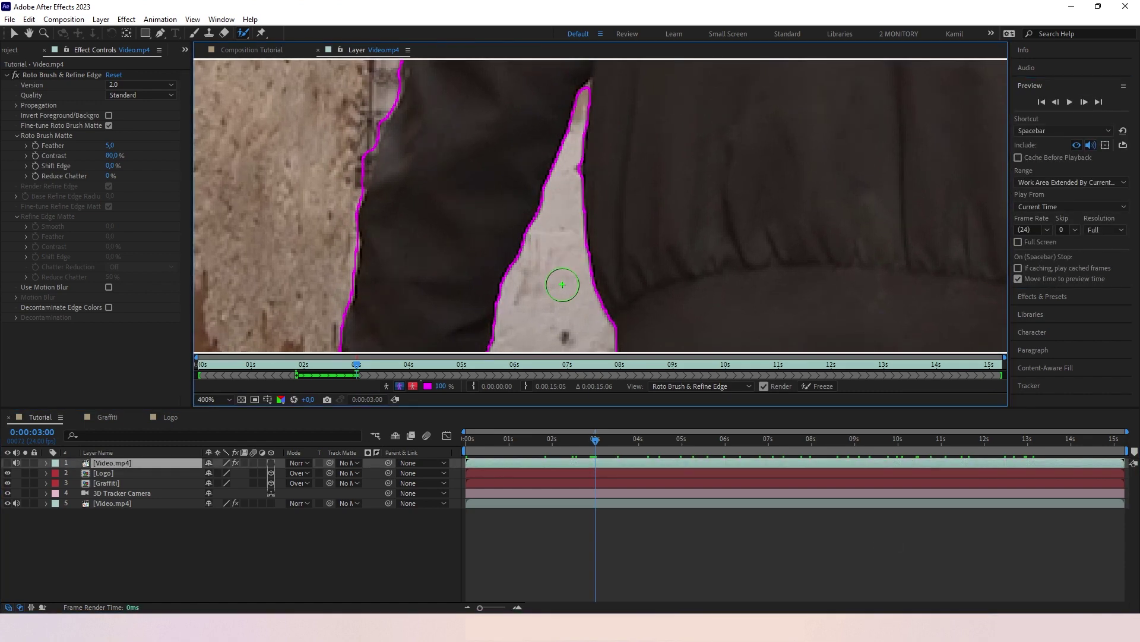
pyautogui.click(1081, 101)
pyautogui.moveTo(574, 169); pyautogui.dragTo(564, 266)
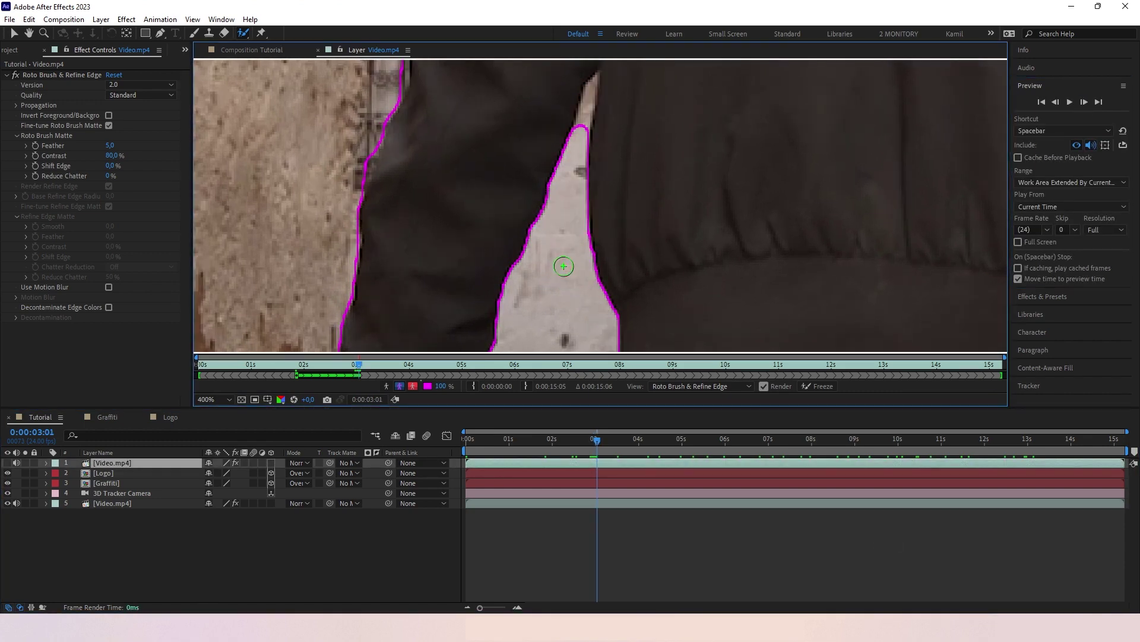
# Subtract wrongly included background at a later frame and freeze the roto propagation
pyautogui.click(1084, 103)
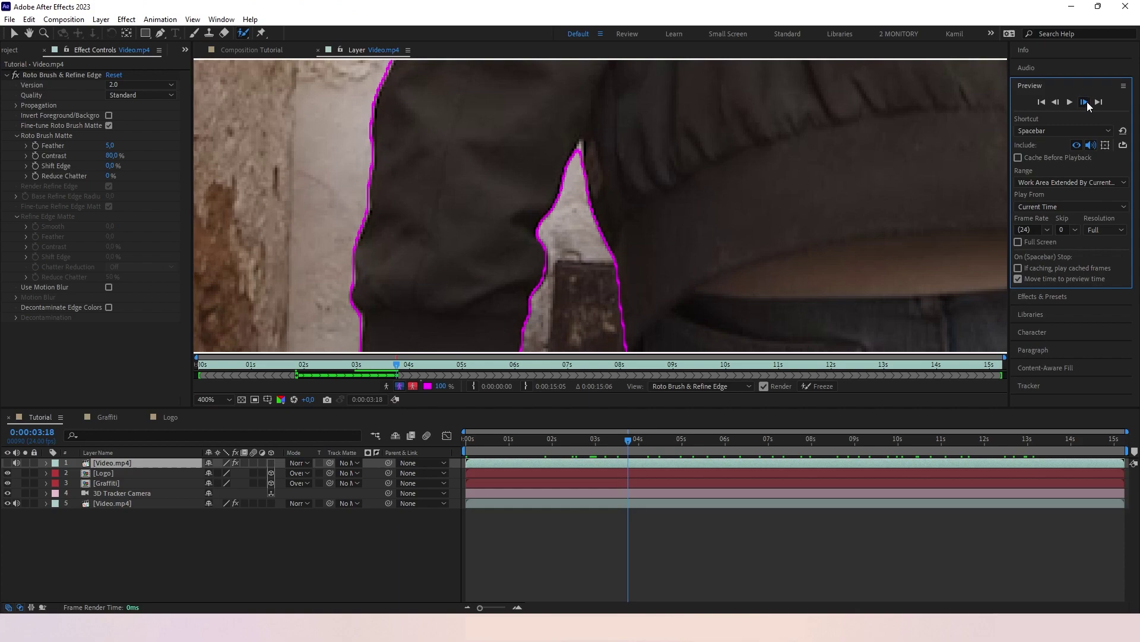
pyautogui.click(763, 441)
pyautogui.doubleClick(768, 462)
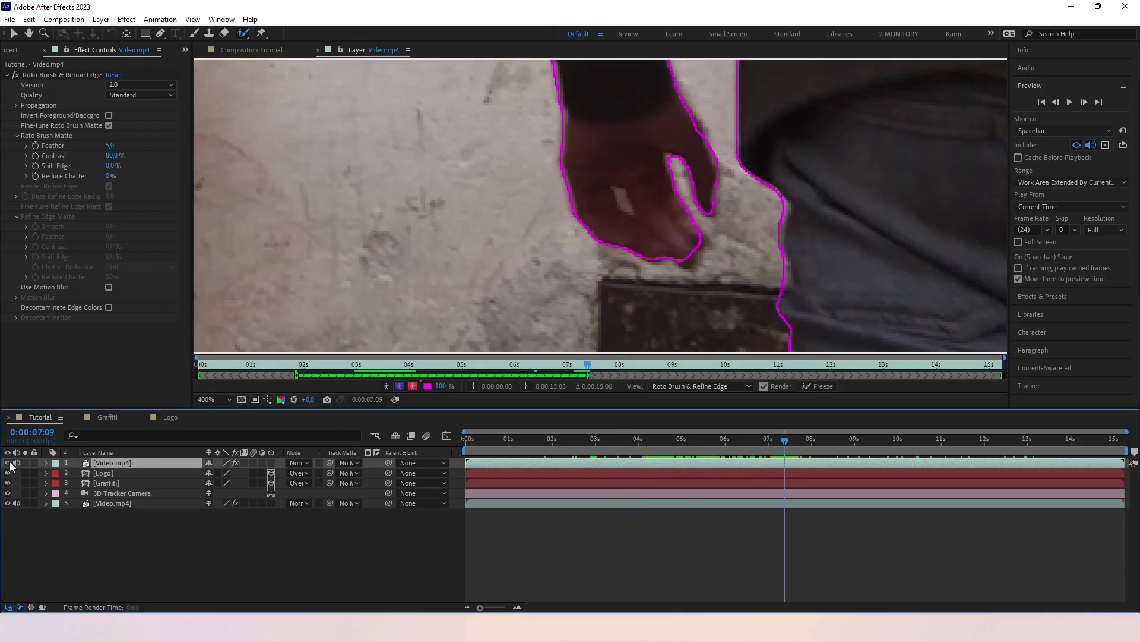
pyautogui.moveTo(771, 181); pyautogui.dragTo(773, 196)
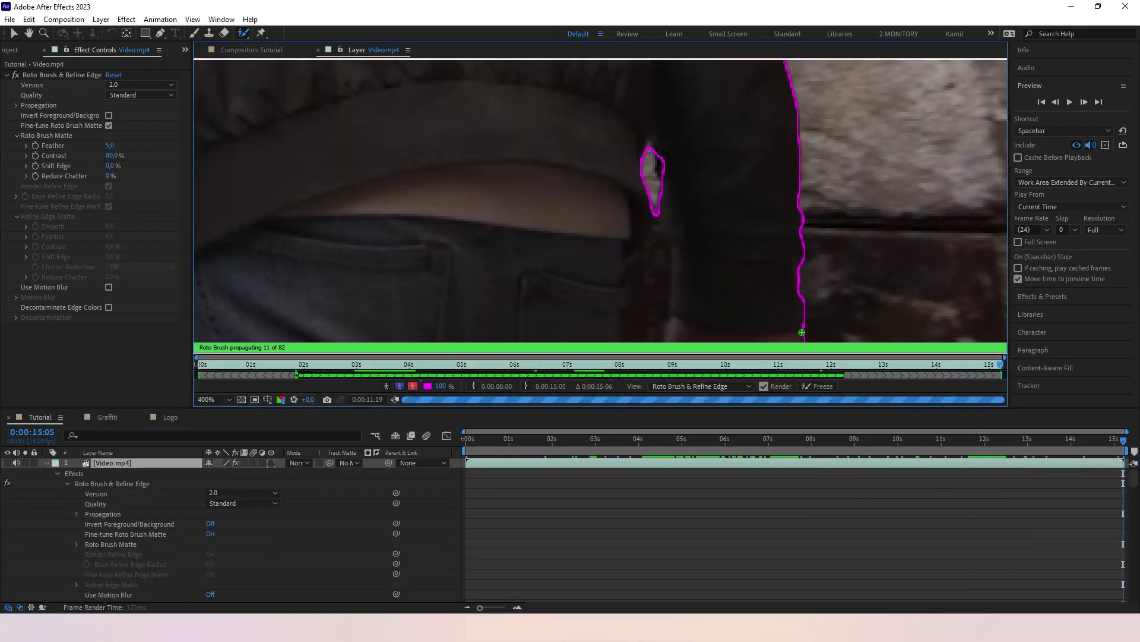
pyautogui.click(823, 386)
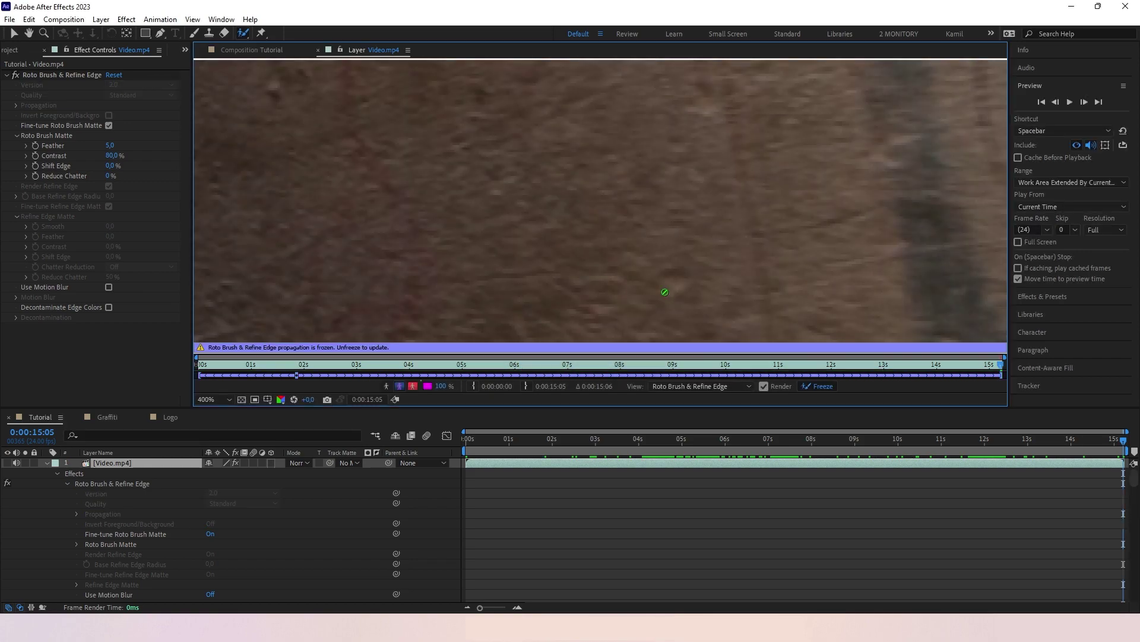
# Close the layer viewer, return to frame 0 and set the viewer zoom to Fit
pyautogui.click(318, 50)
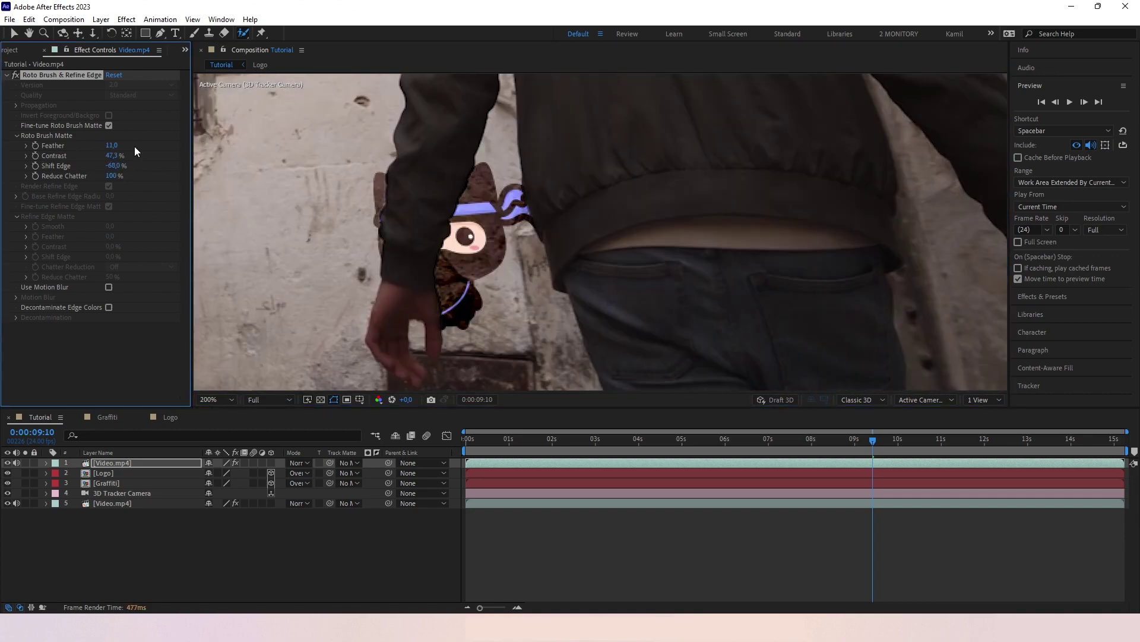
pyautogui.click(887, 441)
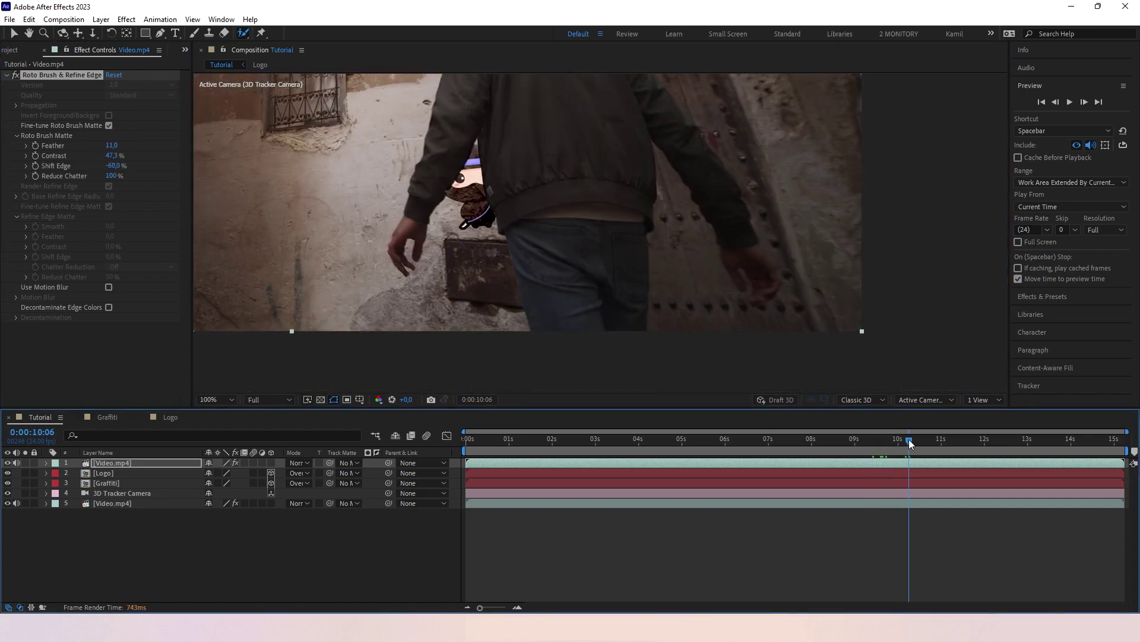
pyautogui.click(217, 399)
pyautogui.click(224, 196)
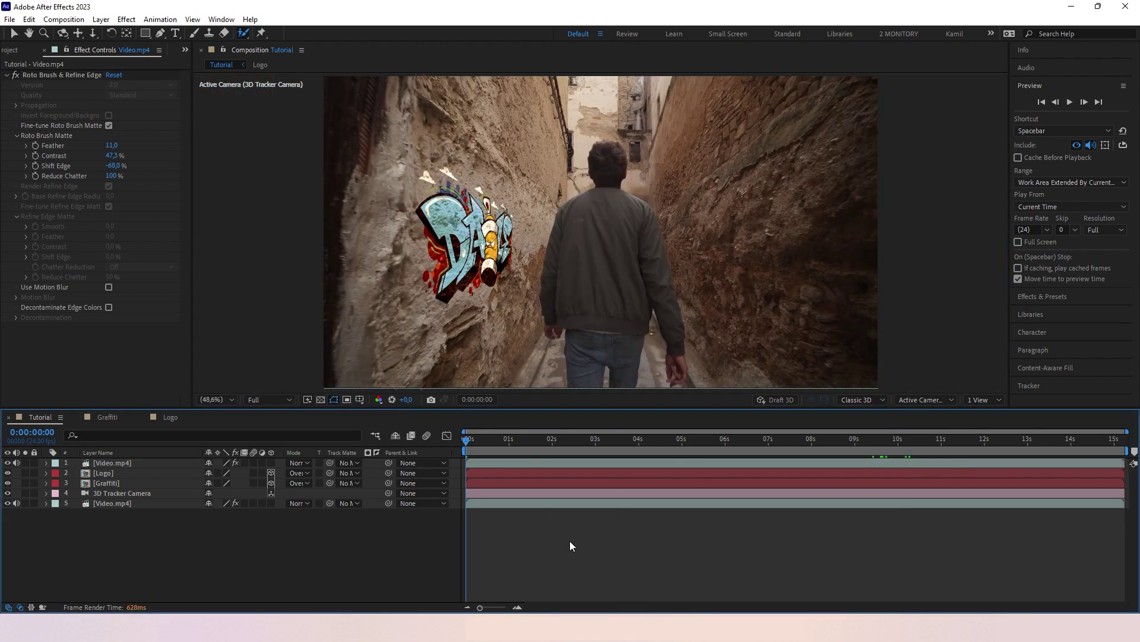